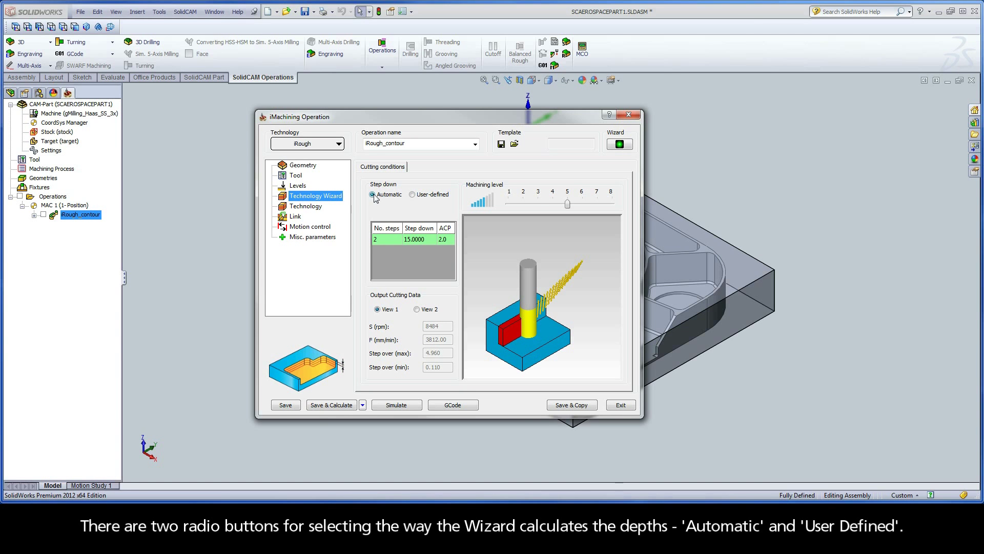
# Step: Keep the step down of the iRough_contour operation on Automatic after comparing it with User-defined, and save and calculate the operation
pyautogui.click(413, 195)
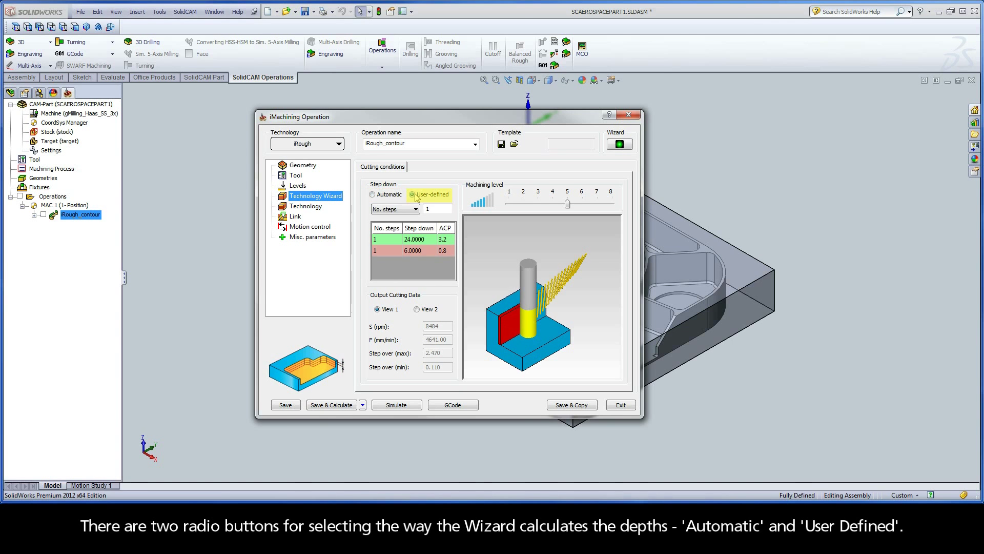
pyautogui.click(372, 194)
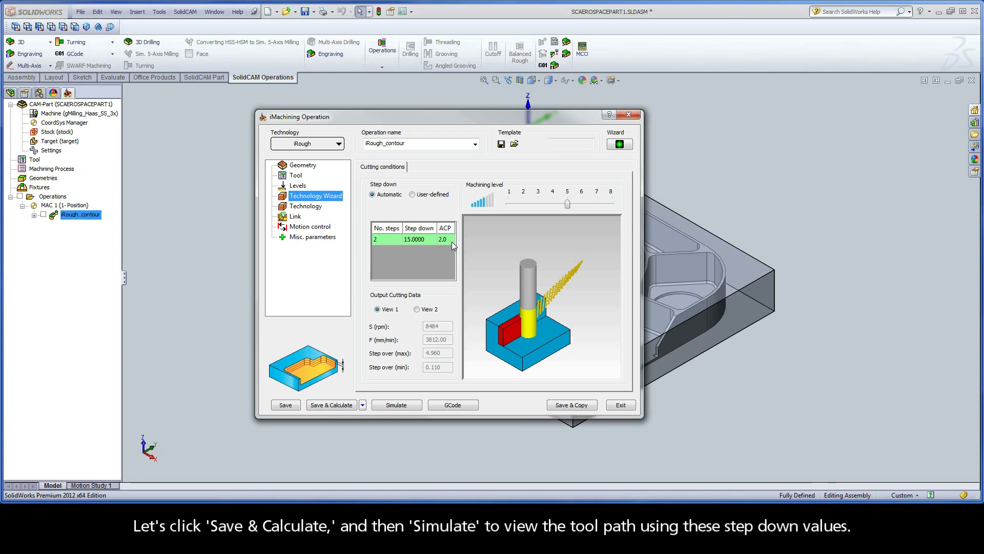
pyautogui.click(340, 404)
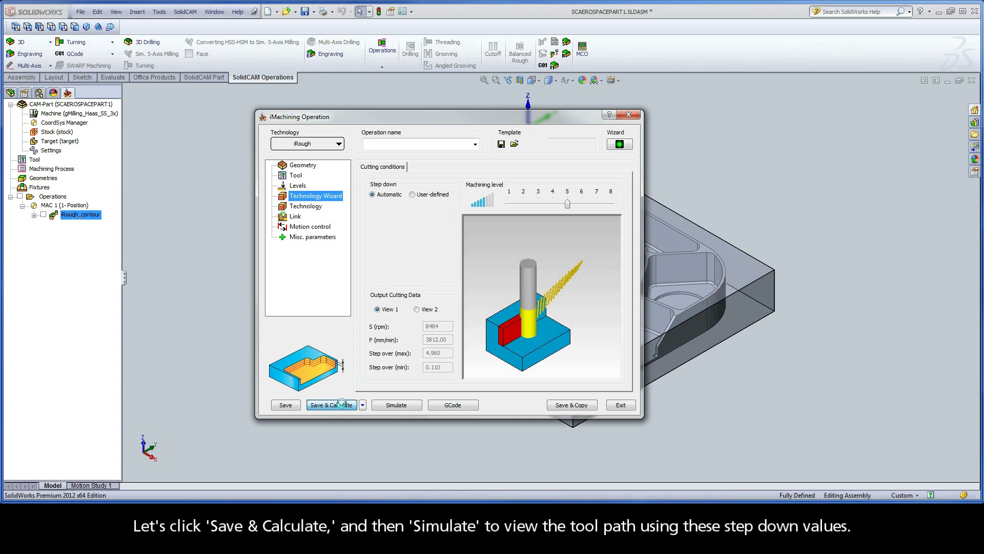
# Step: Simulate the automatic step-down tool path of iRough_contour on the model in Host CAD mode
pyautogui.click(392, 405)
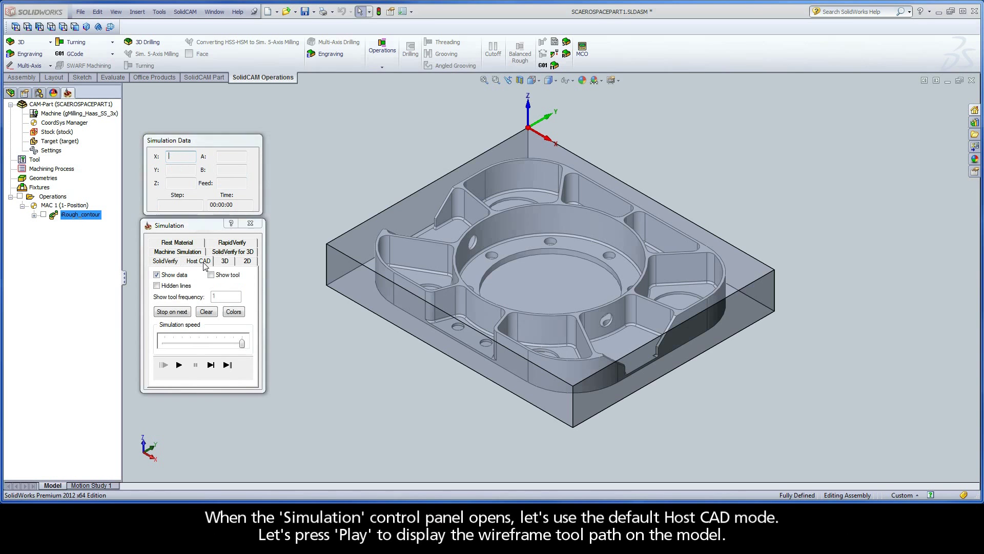
pyautogui.click(202, 262)
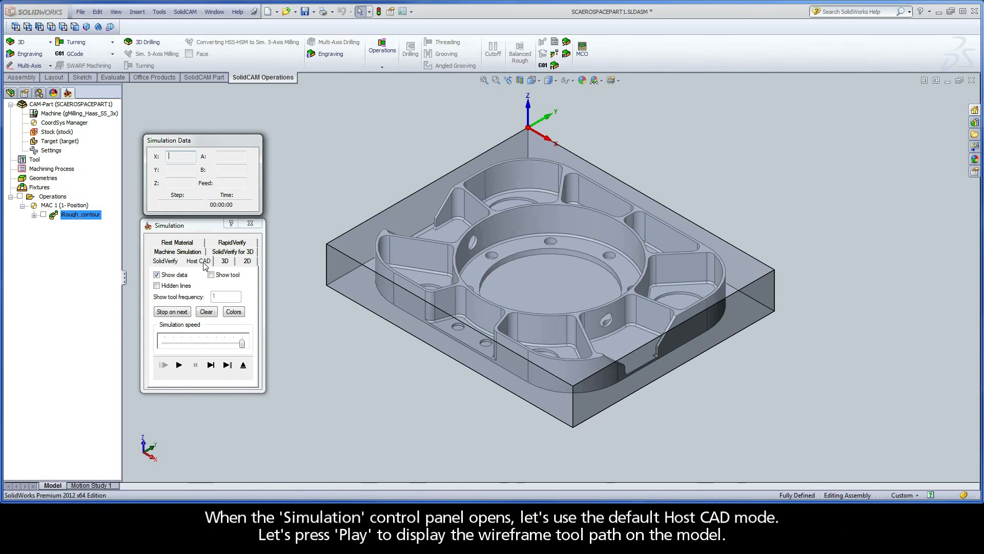
pyautogui.click(179, 365)
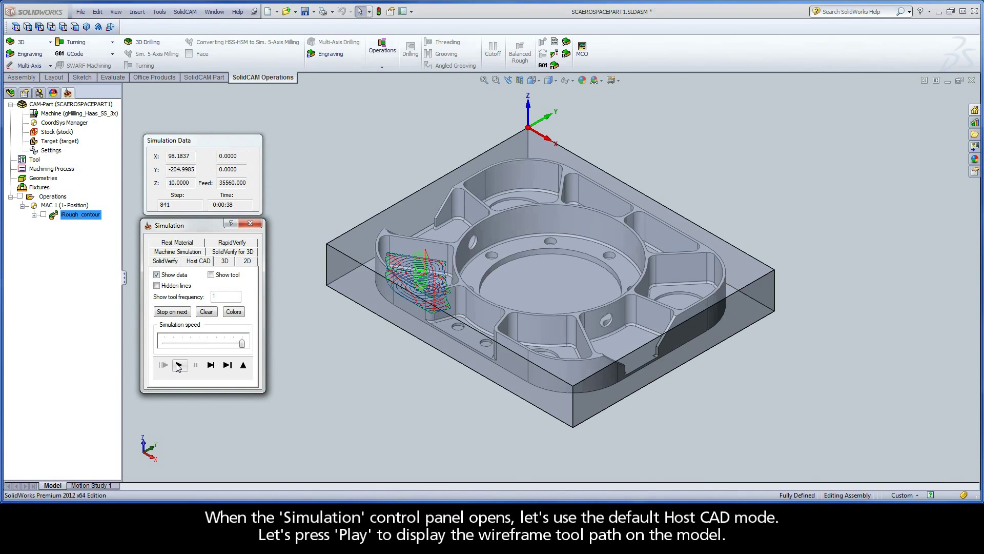
# Step: Replay the pocket's tool path simulation close up at a slower speed and exit the simulation
pyautogui.scroll(-2, 378, 258)
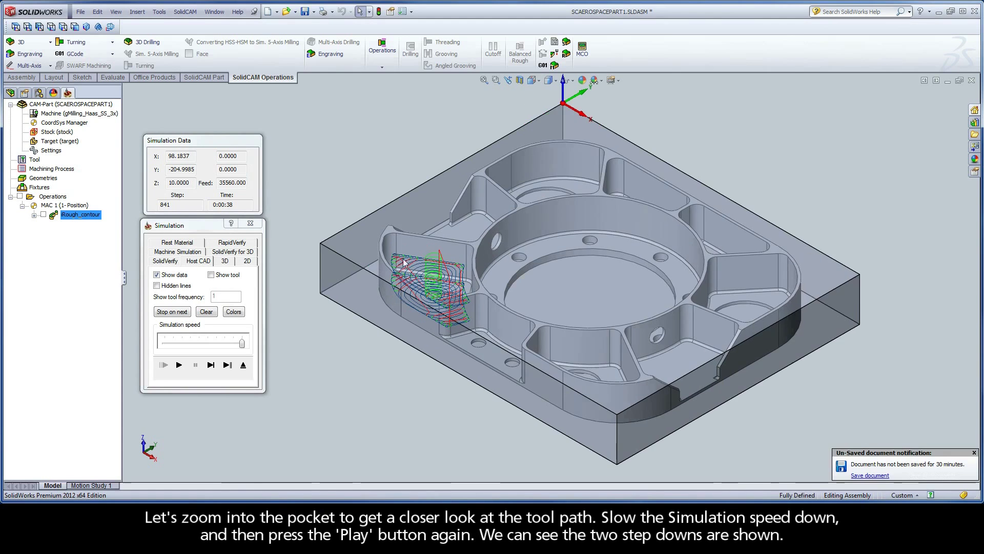
pyautogui.scroll(-5, 398, 258)
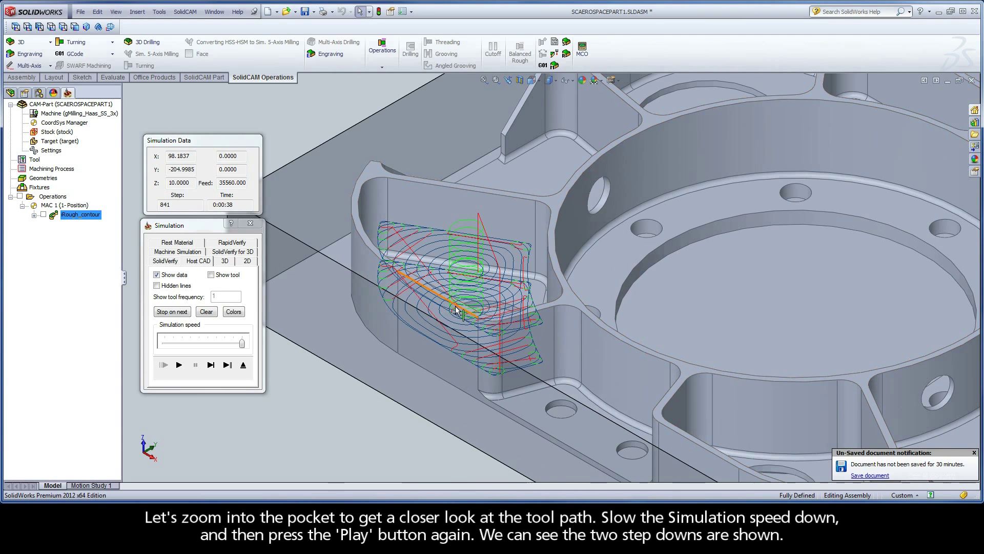
pyautogui.moveTo(242, 347); pyautogui.dragTo(215, 354)
pyautogui.click(180, 365)
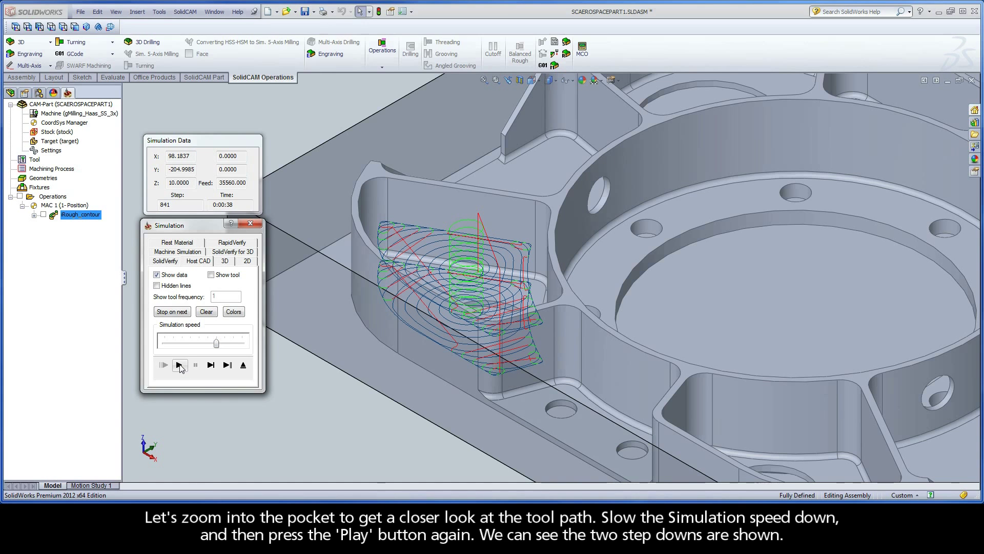
pyautogui.click(242, 365)
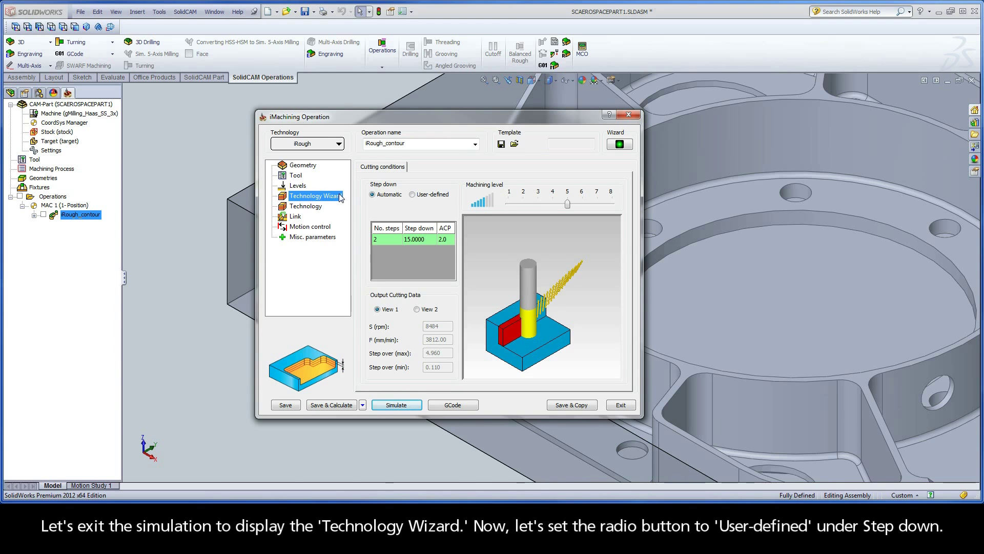
# Step: Set the step down to User-defined by No. steps with 4 steps, and save and calculate the operation
pyautogui.click(412, 195)
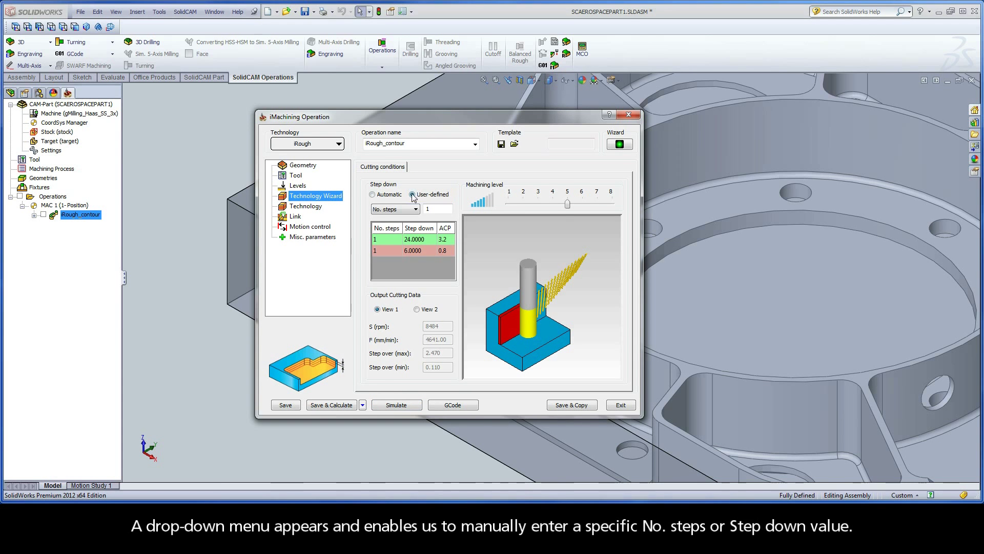
pyautogui.click(412, 209)
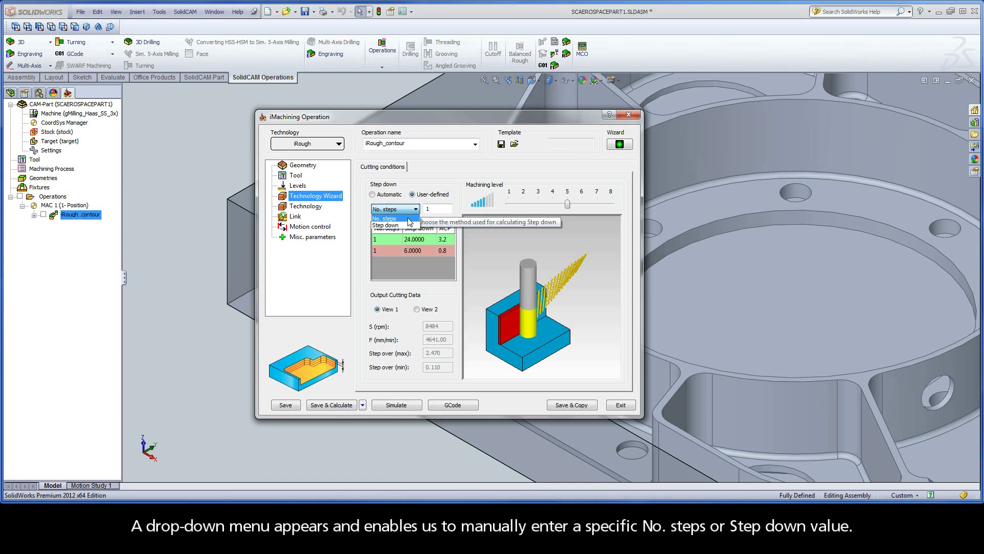
pyautogui.click(410, 210)
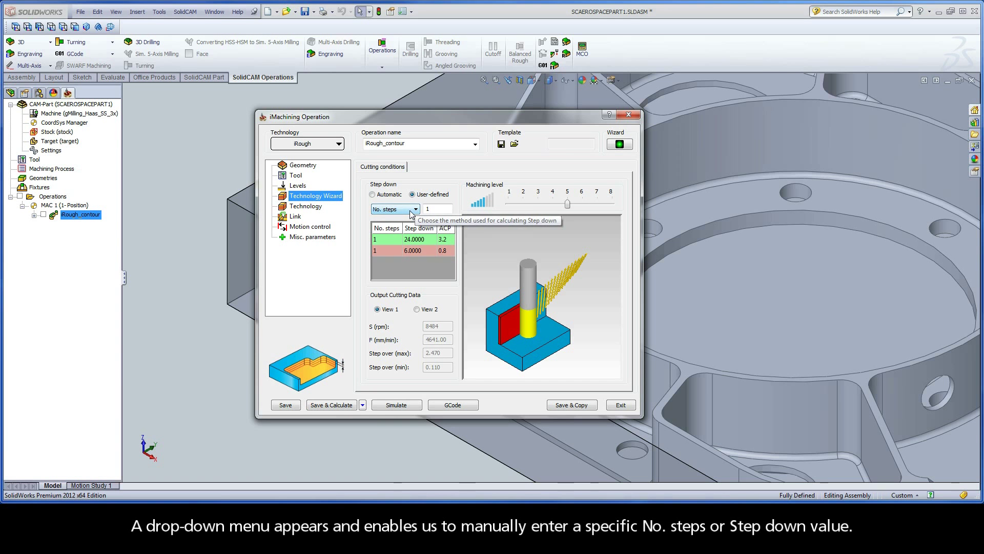
pyautogui.doubleClick(427, 209)
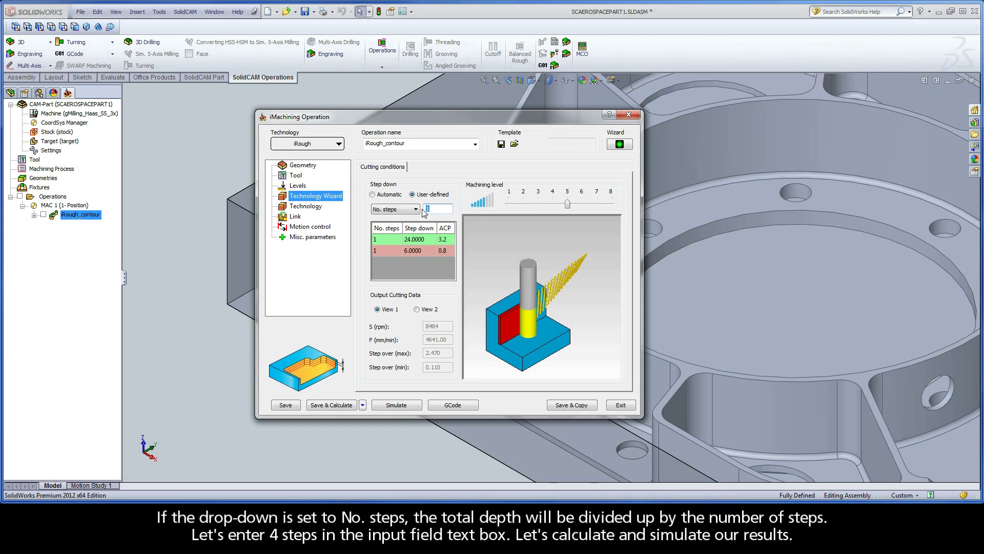
pyautogui.write('4')
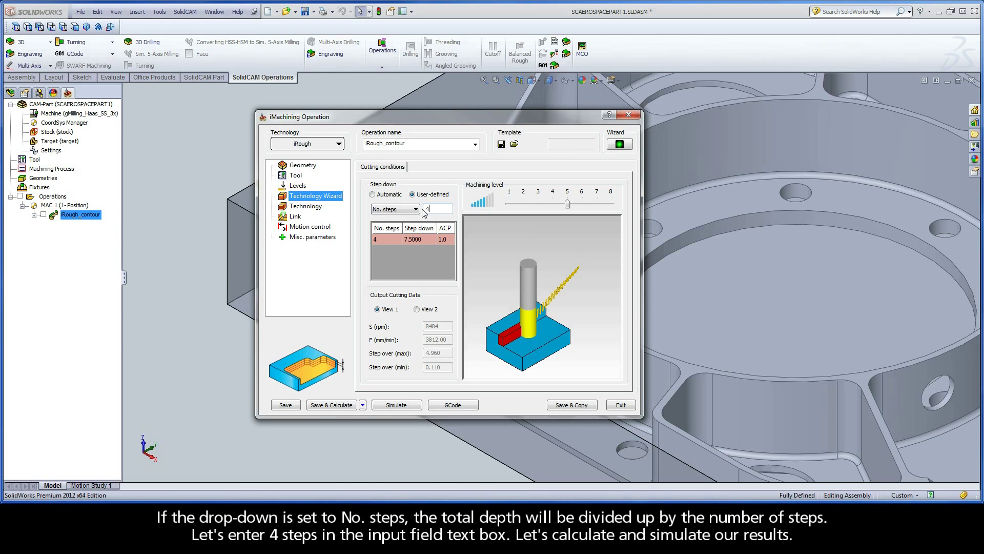
pyautogui.click(336, 405)
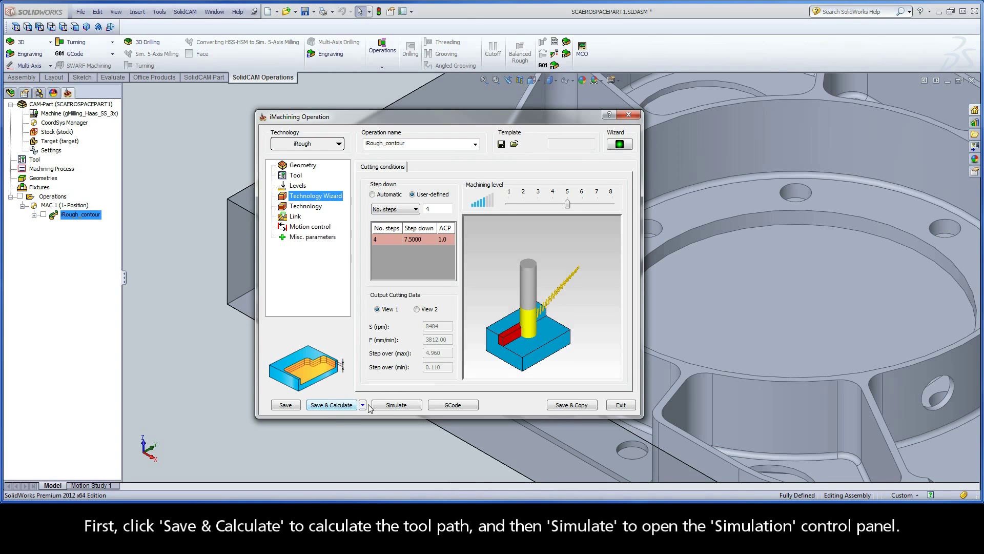
# Step: Simulate the four-step tool path in the pocket at reduced speed and exit the simulation
pyautogui.click(396, 405)
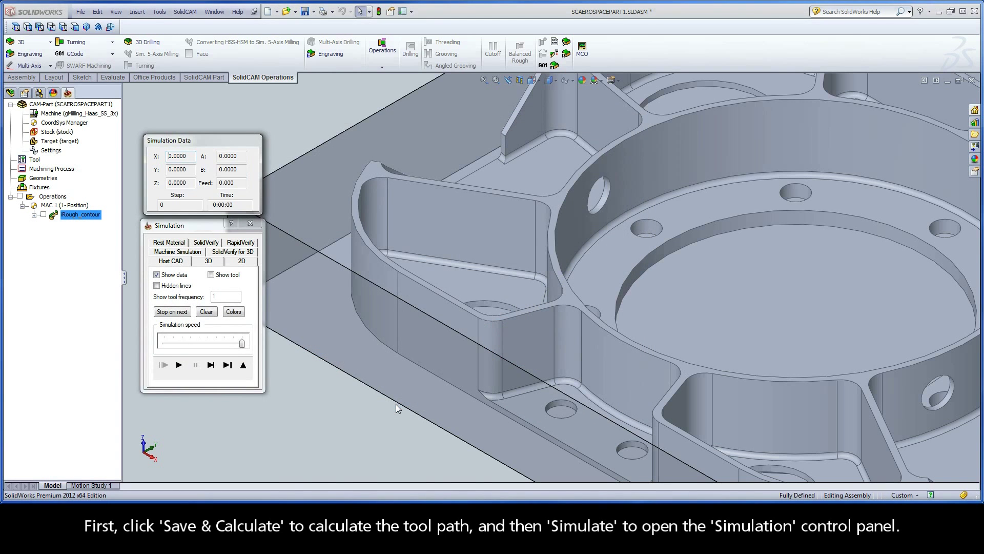
pyautogui.moveTo(242, 342); pyautogui.dragTo(216, 343)
pyautogui.click(179, 365)
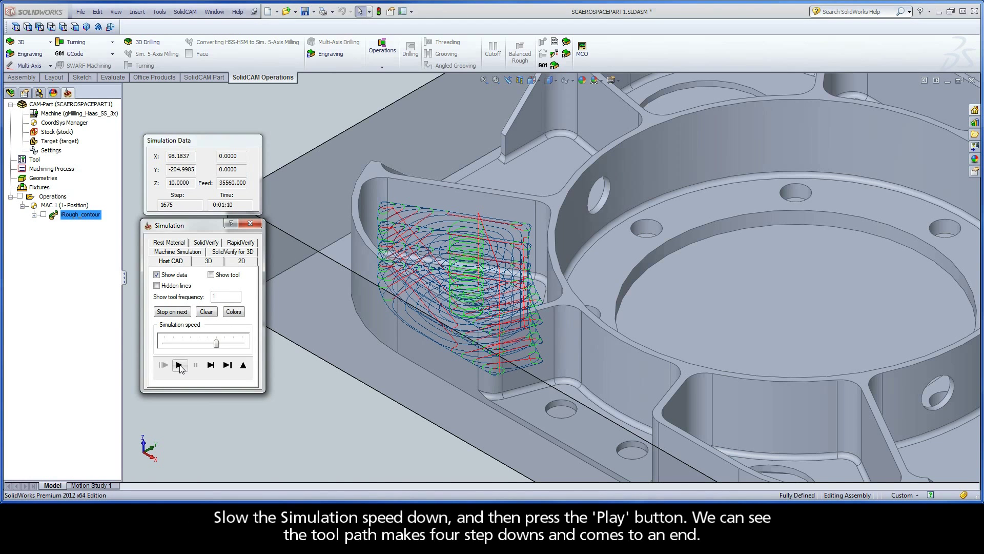
pyautogui.click(242, 365)
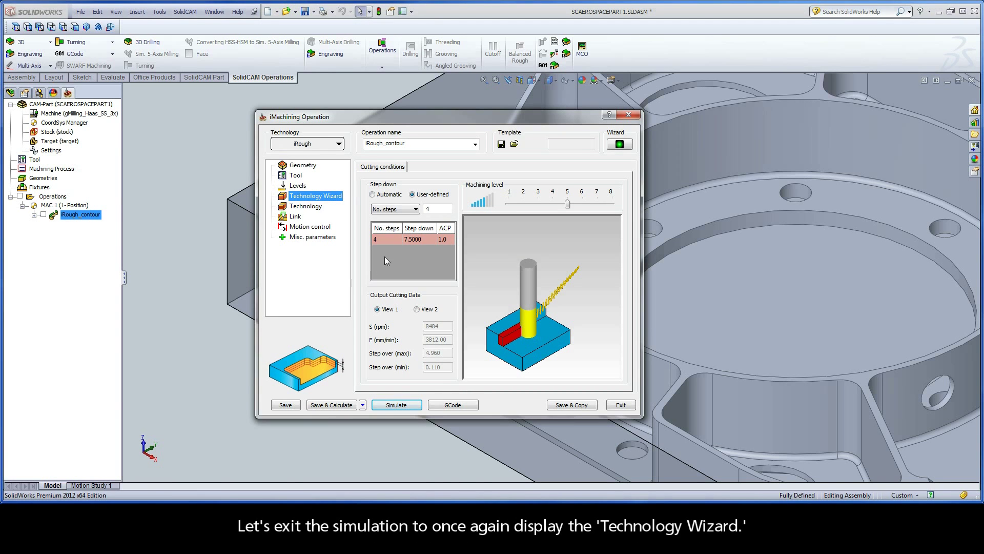
# Step: Change the user-defined method to Step down with a depth of 3 mm, and save and calculate the operation
pyautogui.click(382, 210)
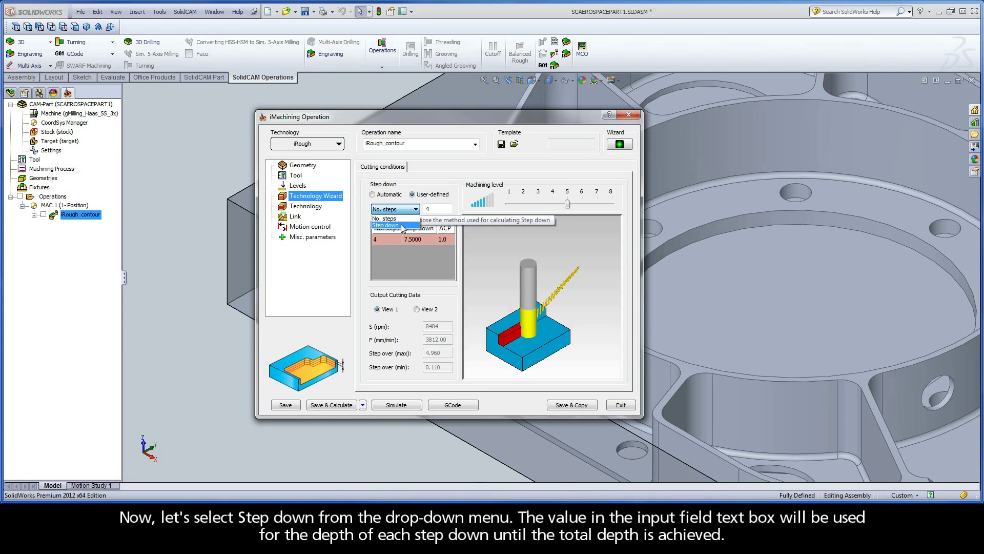
pyautogui.click(385, 226)
pyautogui.doubleClick(426, 209)
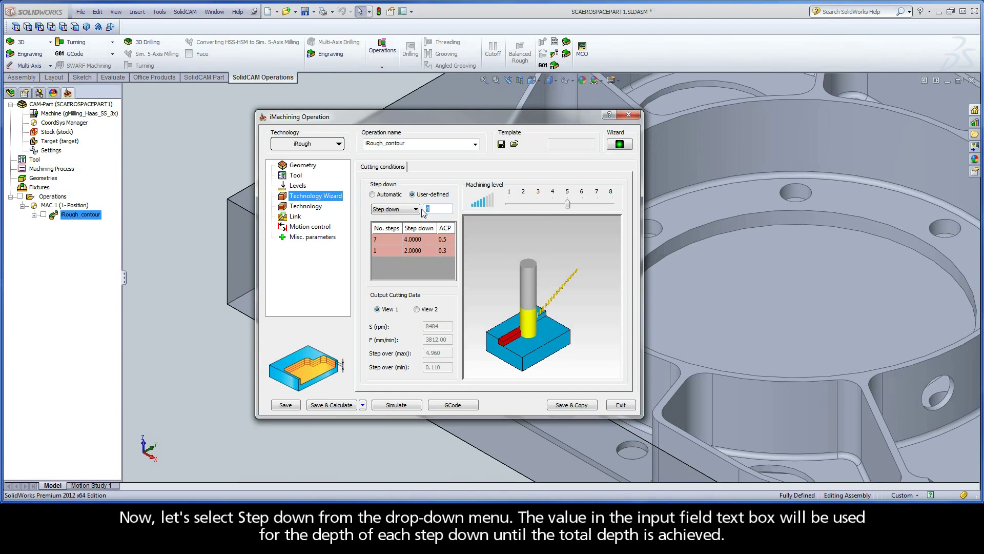
pyautogui.write('3')
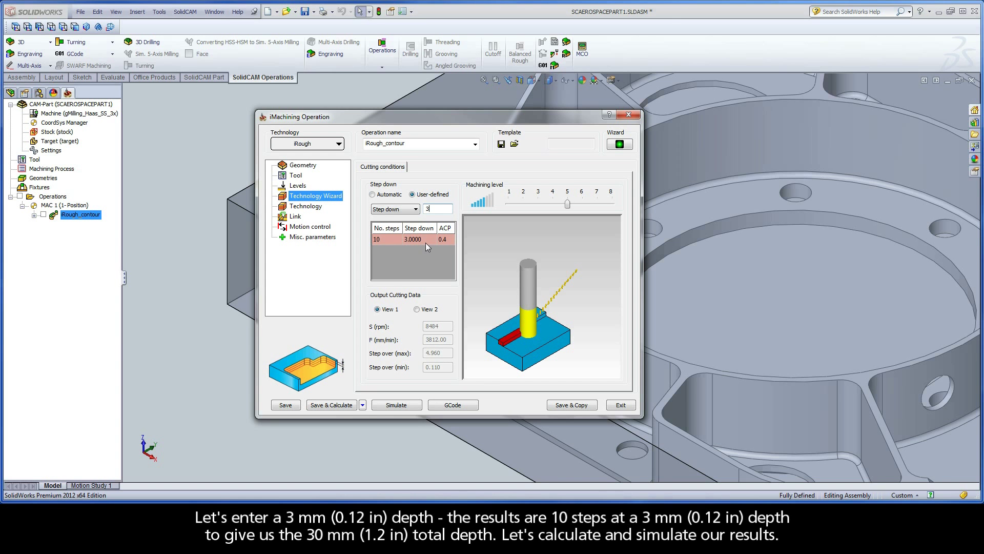
pyautogui.click(329, 405)
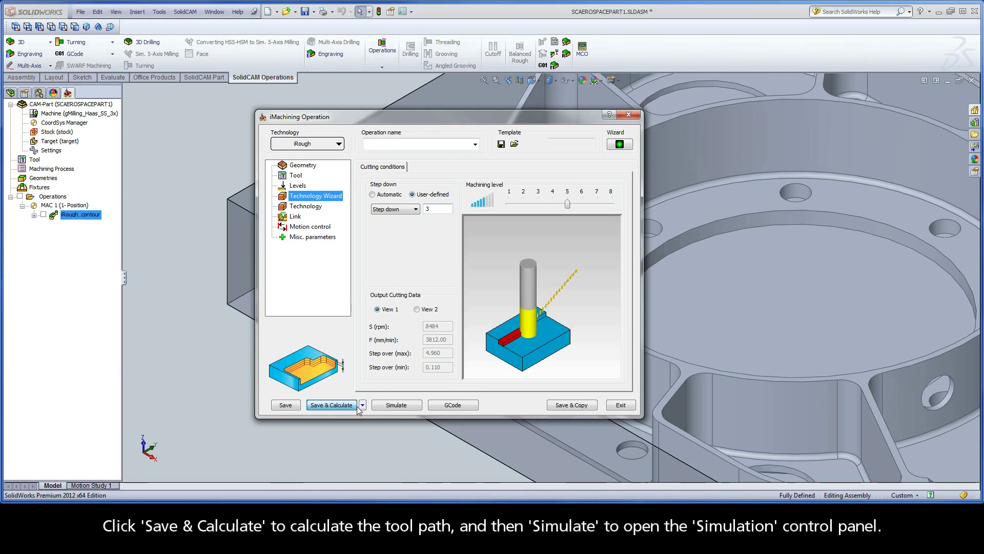
# Step: Simulate the tool path with the 3 mm step down at reduced speed and exit the simulation
pyautogui.click(396, 405)
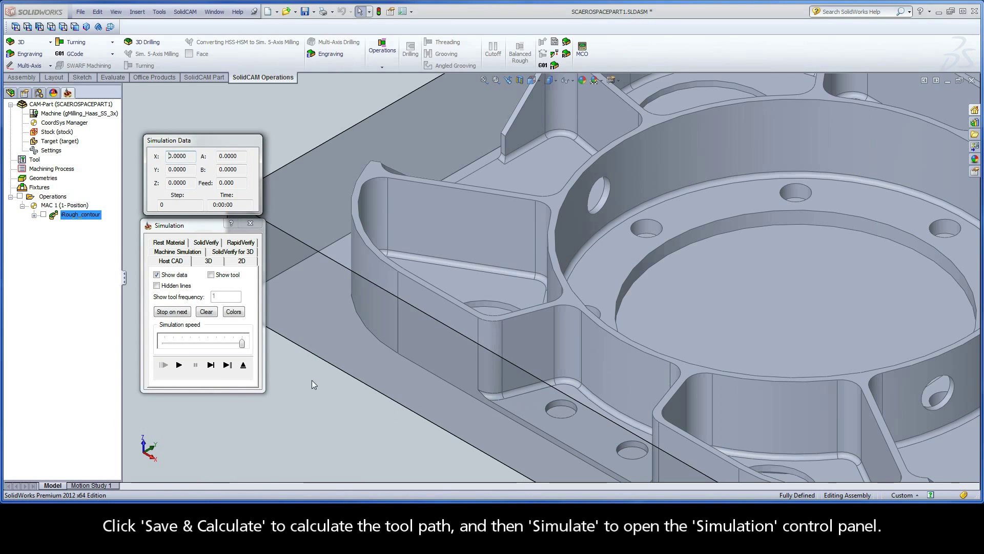
pyautogui.moveTo(242, 344); pyautogui.dragTo(216, 344)
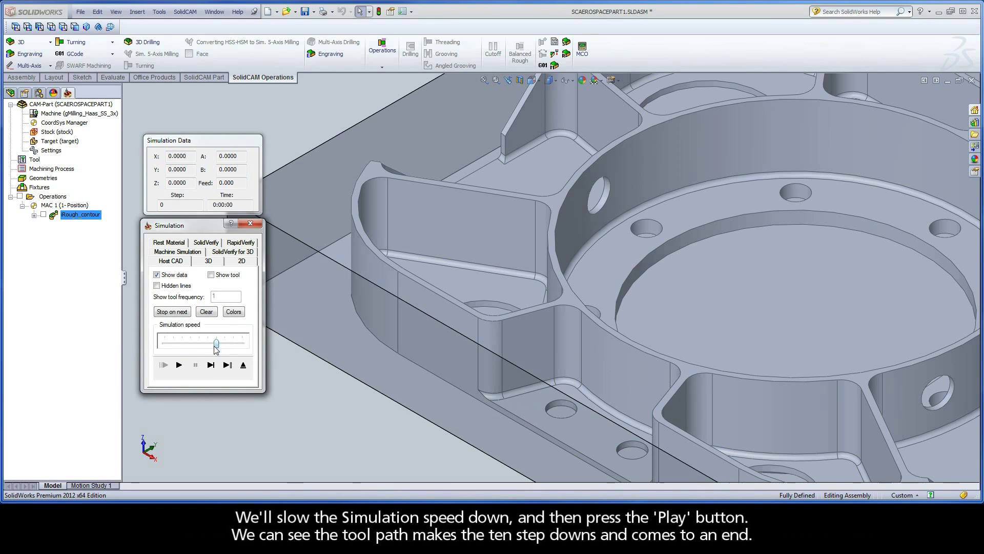
pyautogui.click(179, 365)
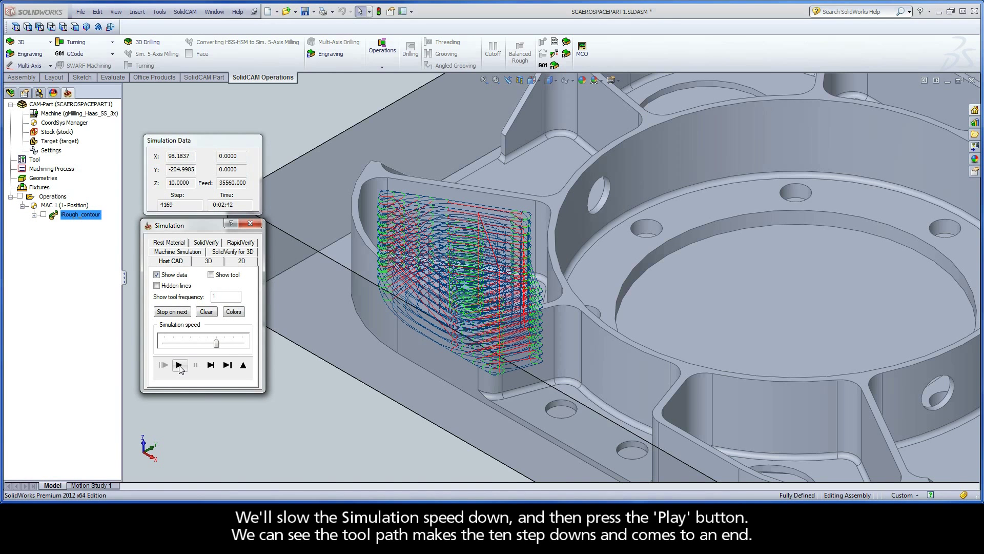
pyautogui.click(243, 365)
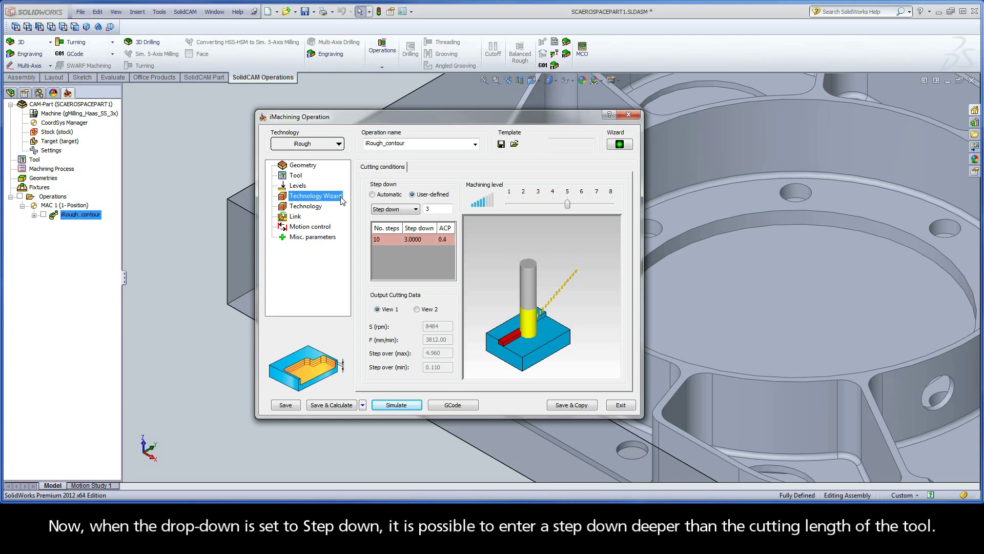
# Step: Set the user-defined step down to 30 mm, the full pocket depth, and save and calculate the operation
pyautogui.doubleClick(426, 209)
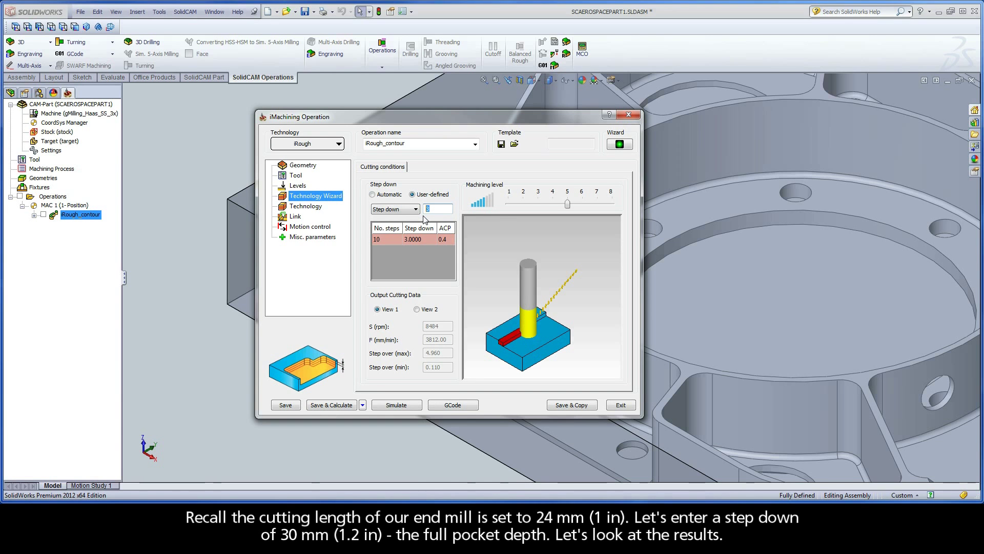
pyautogui.write('30')
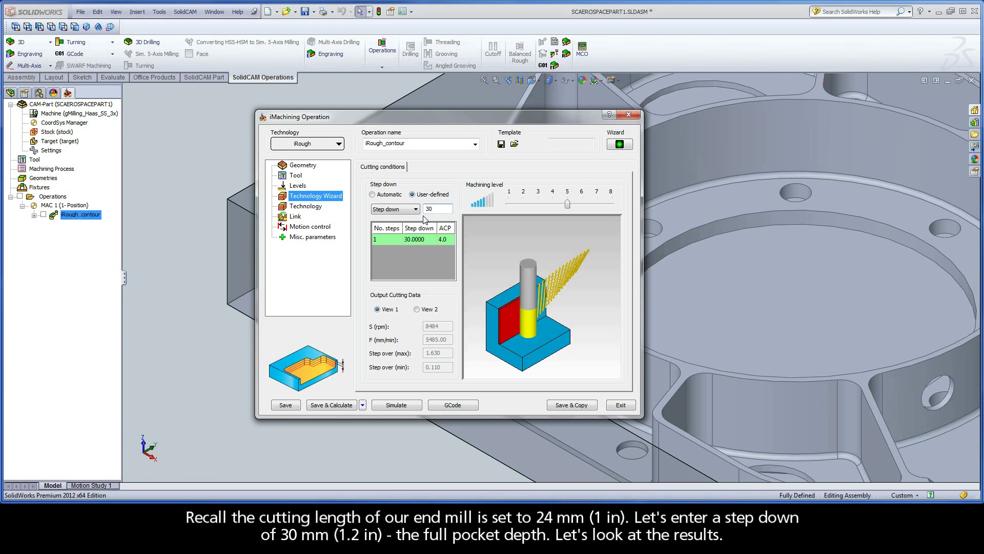
pyautogui.click(331, 406)
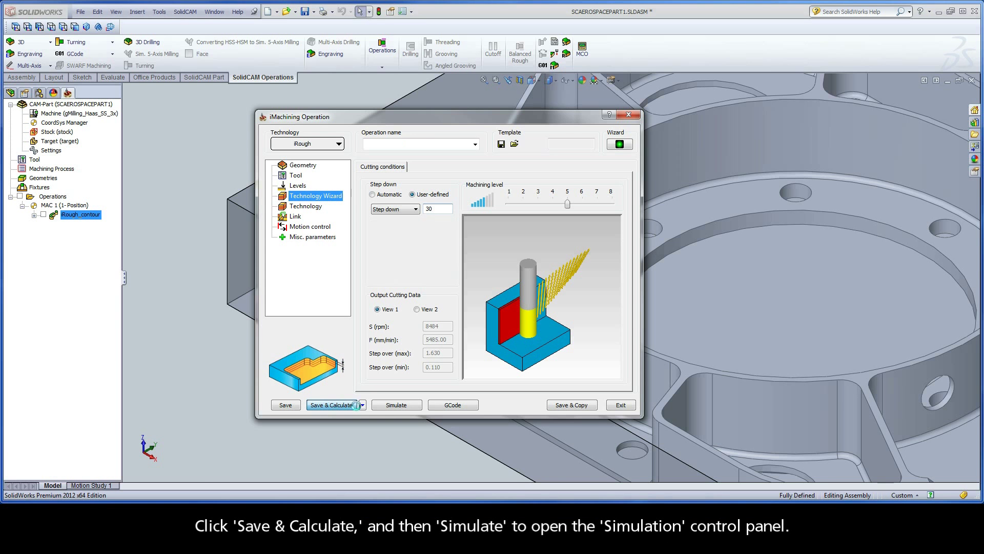
# Step: Simulate the full-depth 30 mm step-down tool path at reduced speed and exit the simulation
pyautogui.click(398, 405)
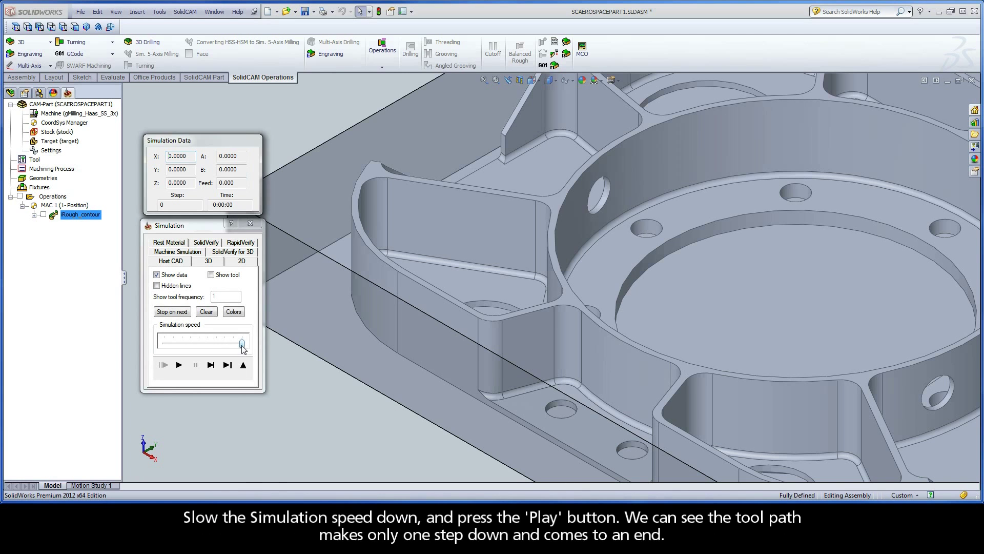
pyautogui.moveTo(242, 346); pyautogui.dragTo(217, 347)
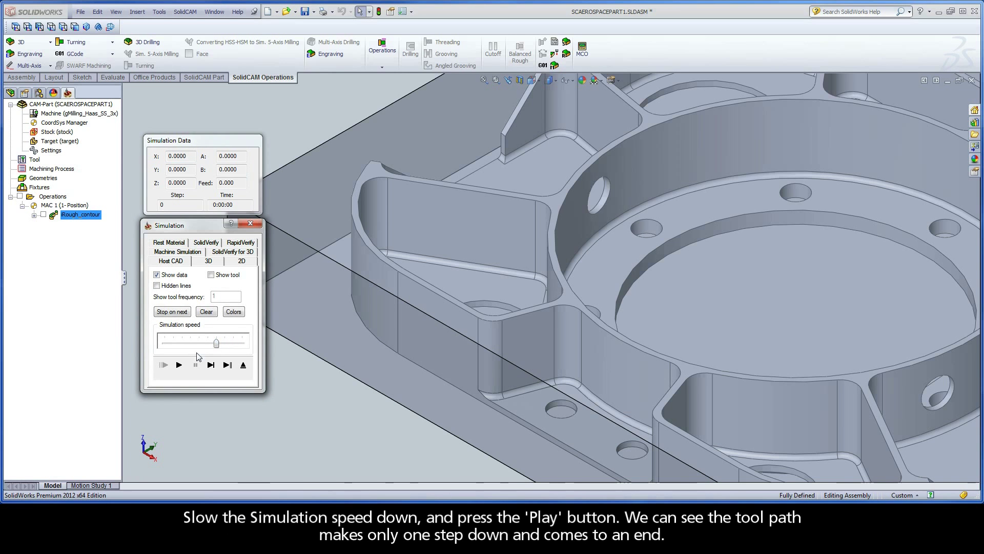
pyautogui.click(179, 365)
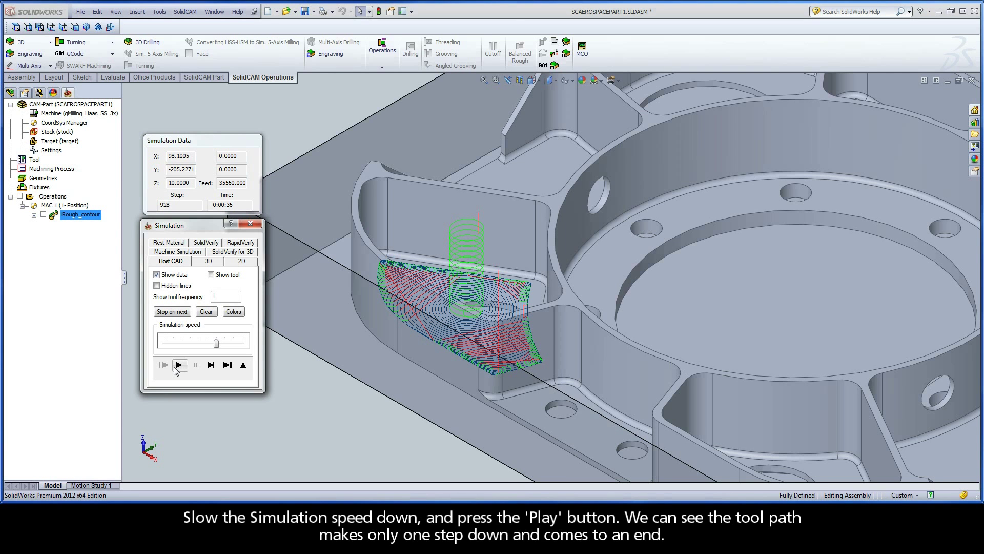
pyautogui.click(243, 364)
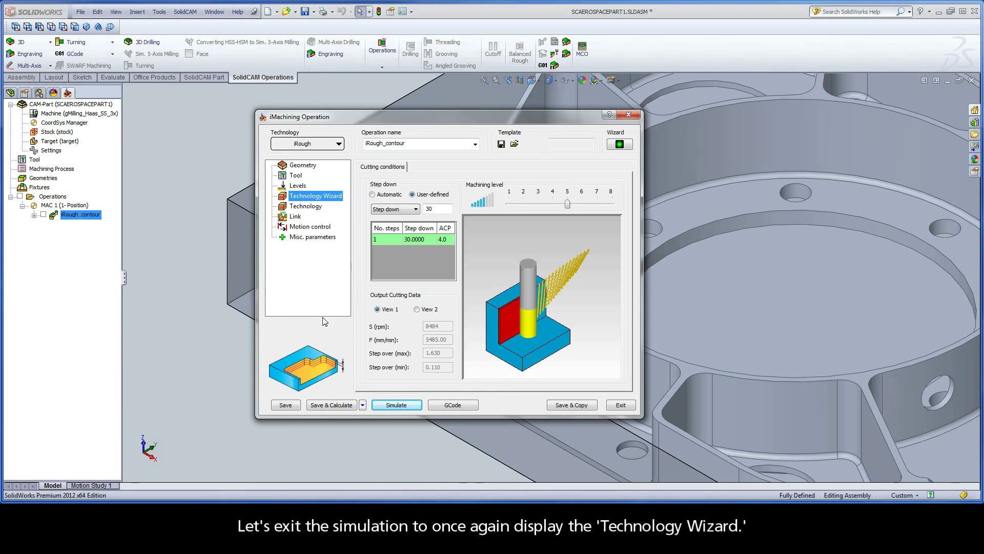
# Step: Switch the user-defined step down method of the iRough_contour operation back to No. steps
pyautogui.click(392, 209)
pyautogui.click(401, 221)
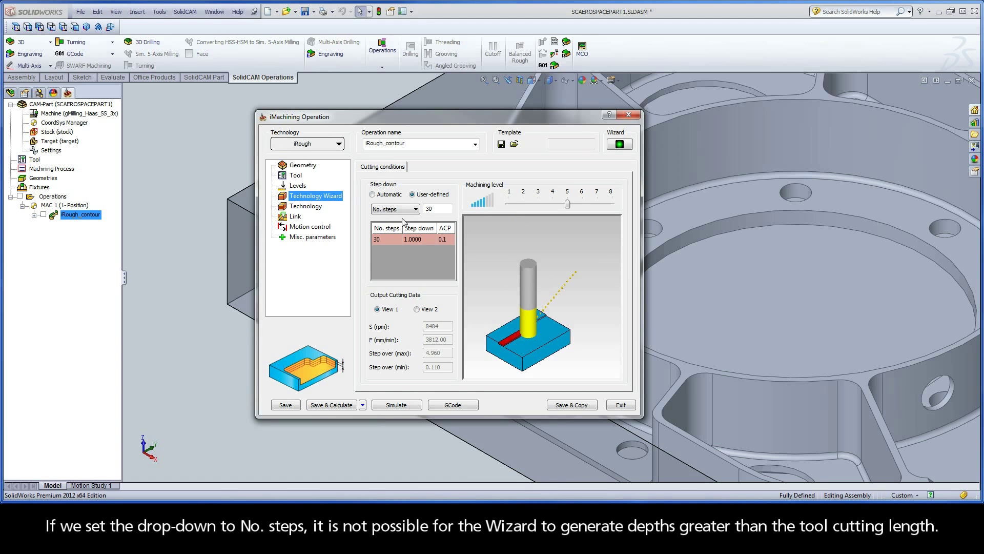
# Step: Set the user-defined number of steps to 1 for the iRough_contour operation, and save and calculate it
pyautogui.doubleClick(423, 210)
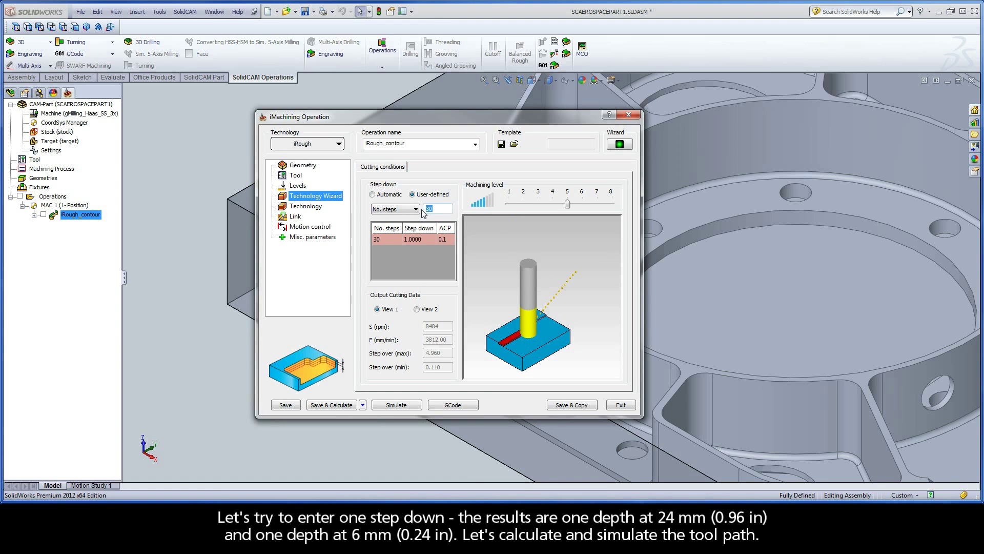
pyautogui.write('1')
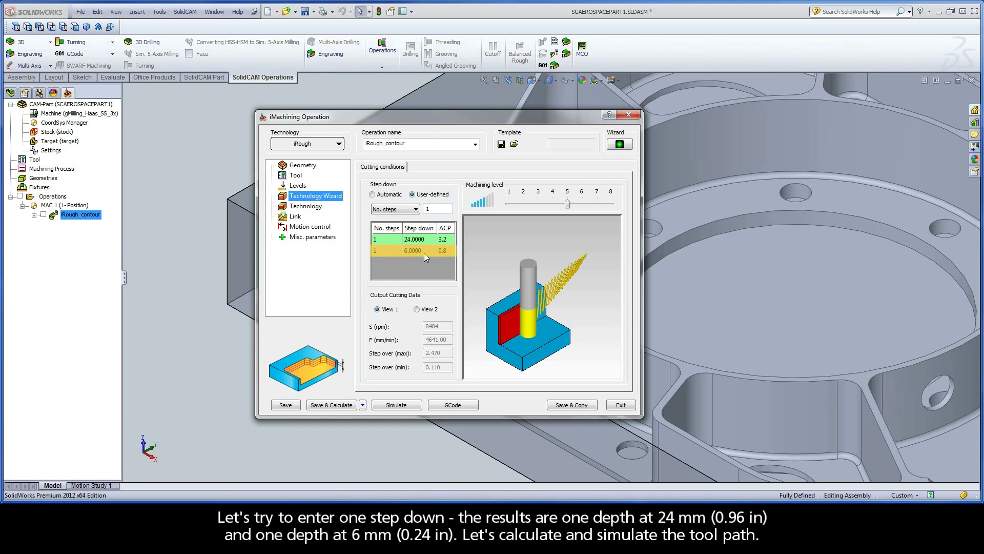
pyautogui.click(334, 405)
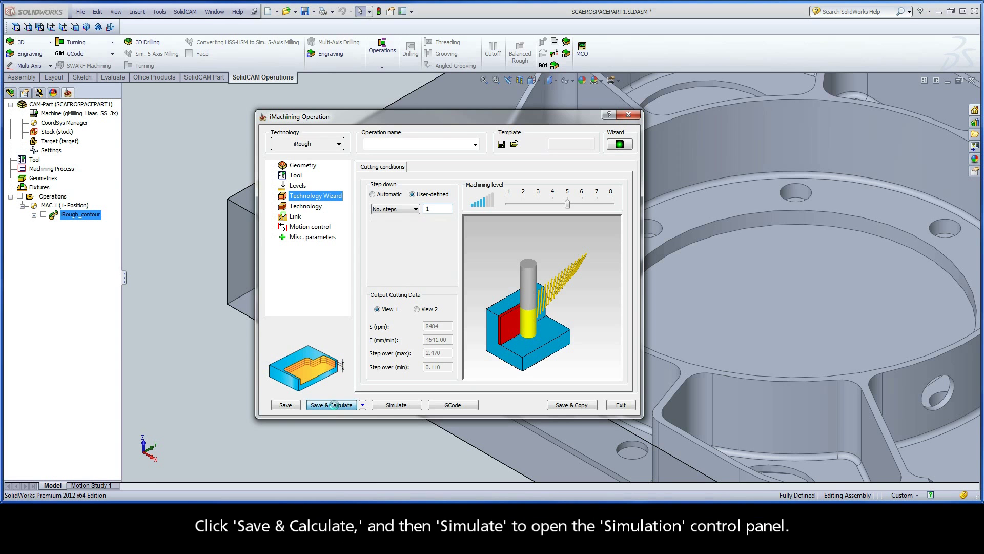
# Step: Simulate the tool path calculated with one user-defined step at reduced speed and exit the simulation
pyautogui.click(395, 405)
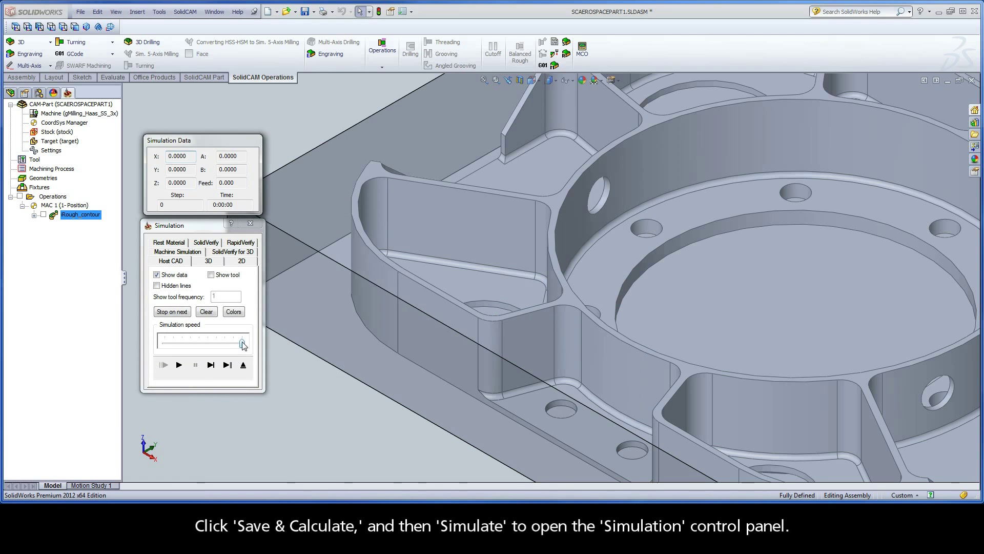
pyautogui.moveTo(241, 343); pyautogui.dragTo(215, 343)
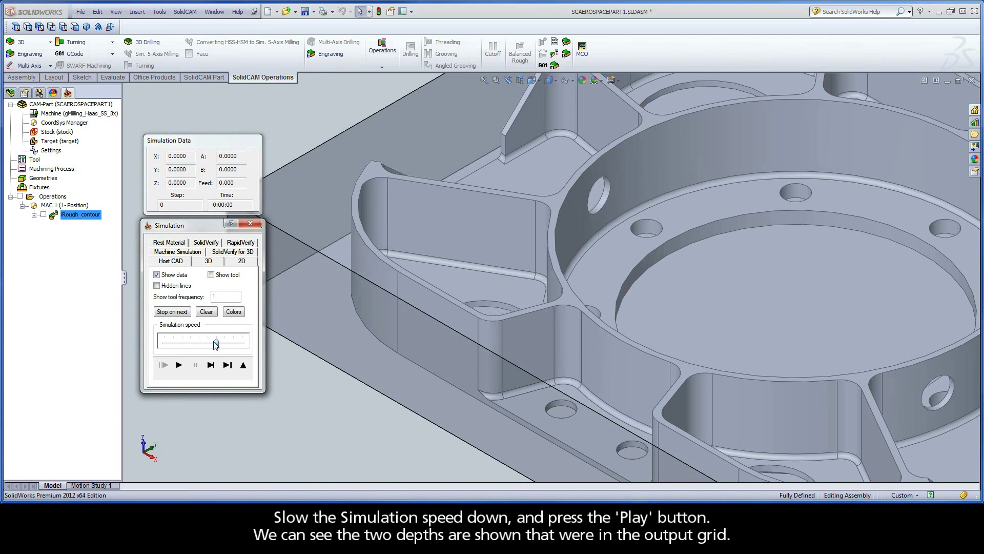
pyautogui.click(179, 365)
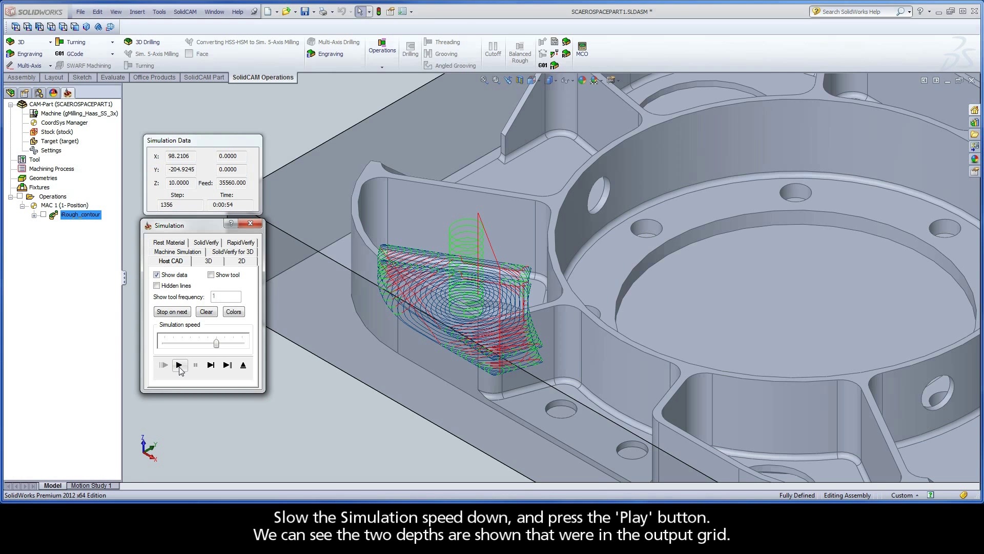
pyautogui.click(242, 365)
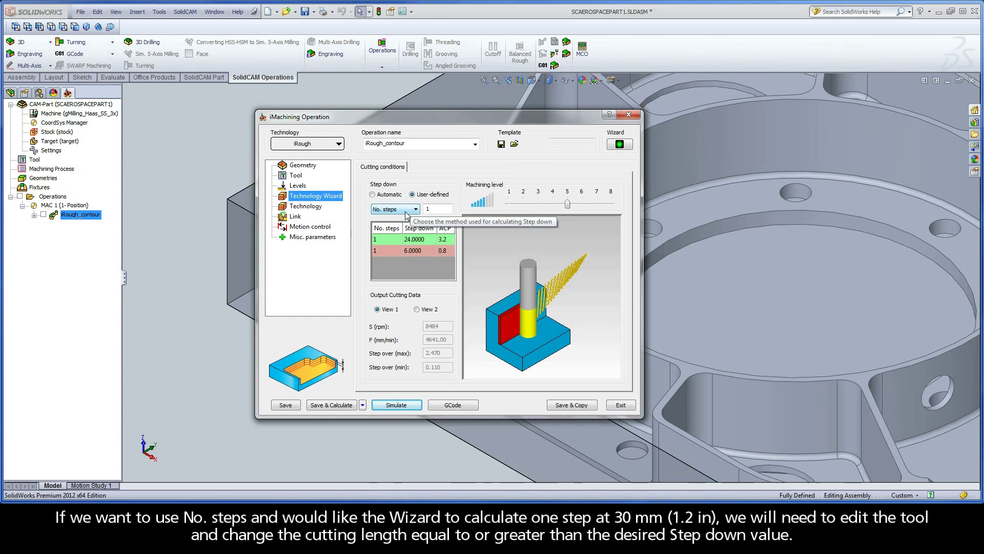
# Step: Set the end mill's cutting length to 30 mm and switch the Technology Wizard's step down to user-defined
pyautogui.click(297, 176)
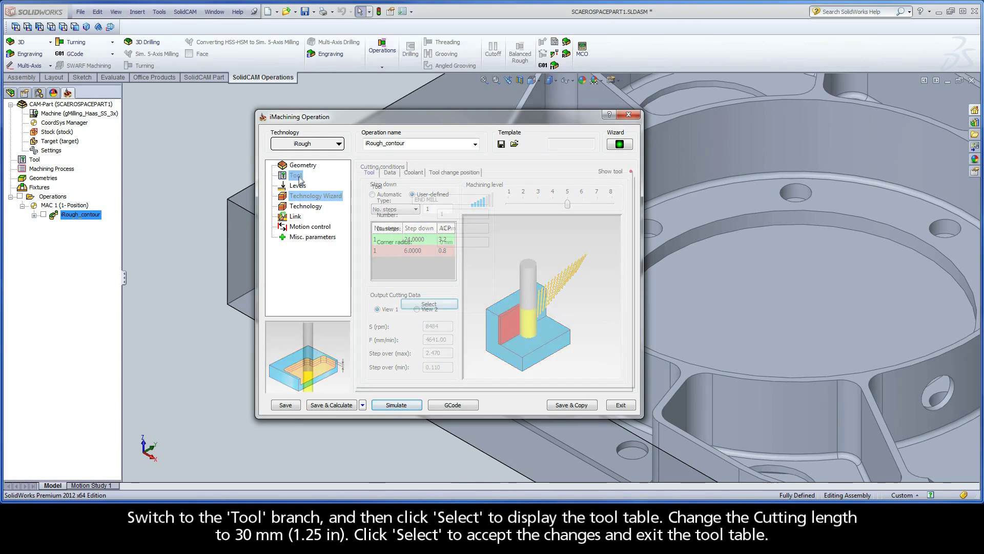
pyautogui.click(425, 304)
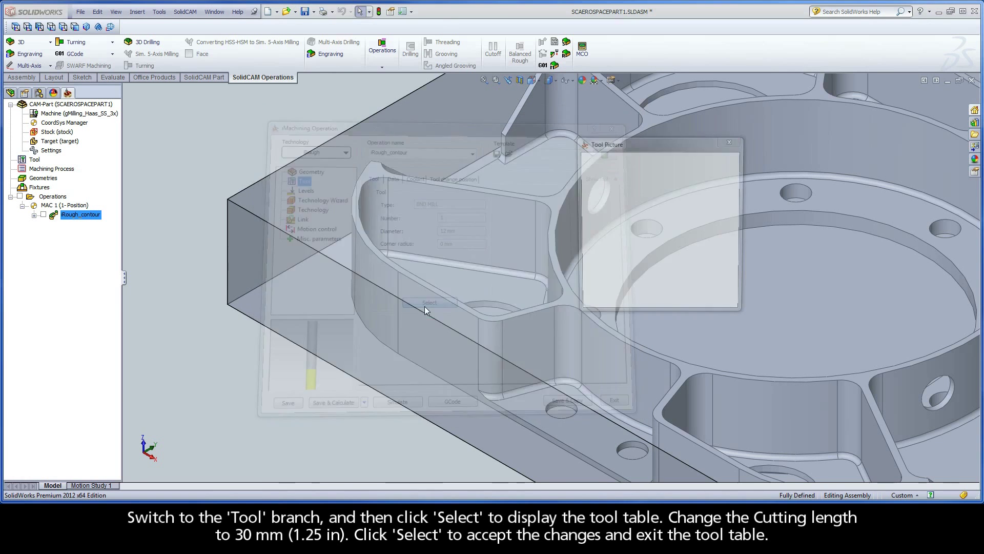
pyautogui.click(435, 355)
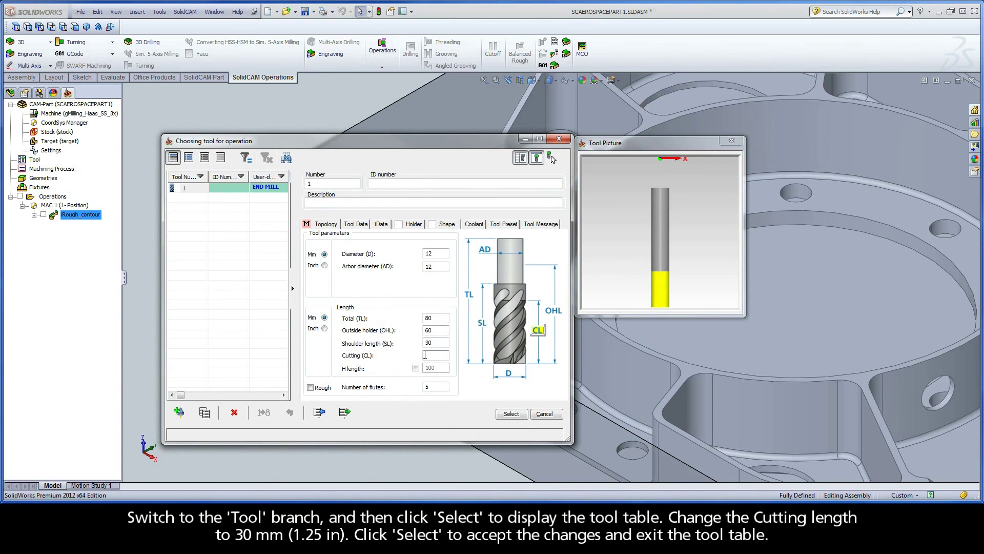
pyautogui.write('30')
pyautogui.click(511, 413)
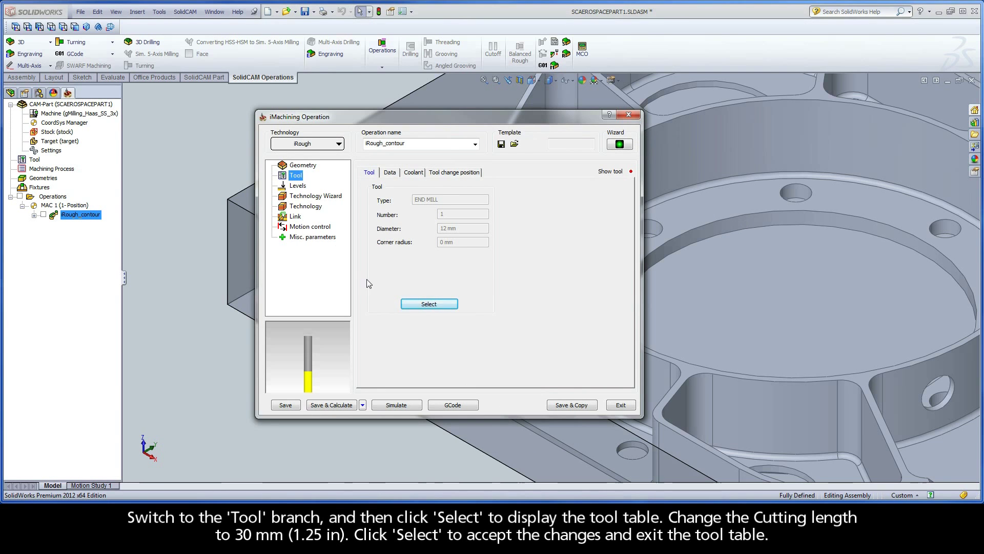
pyautogui.click(331, 197)
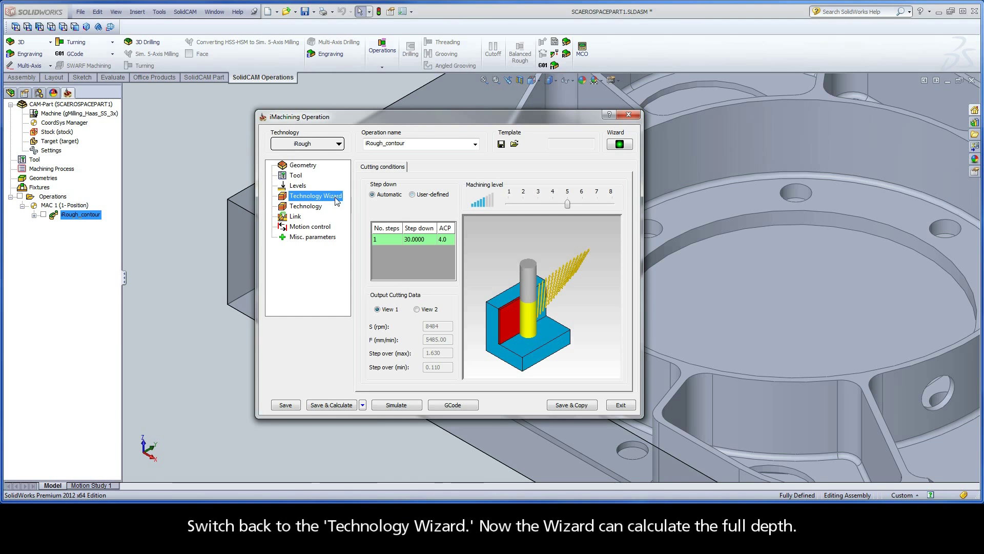
pyautogui.click(412, 195)
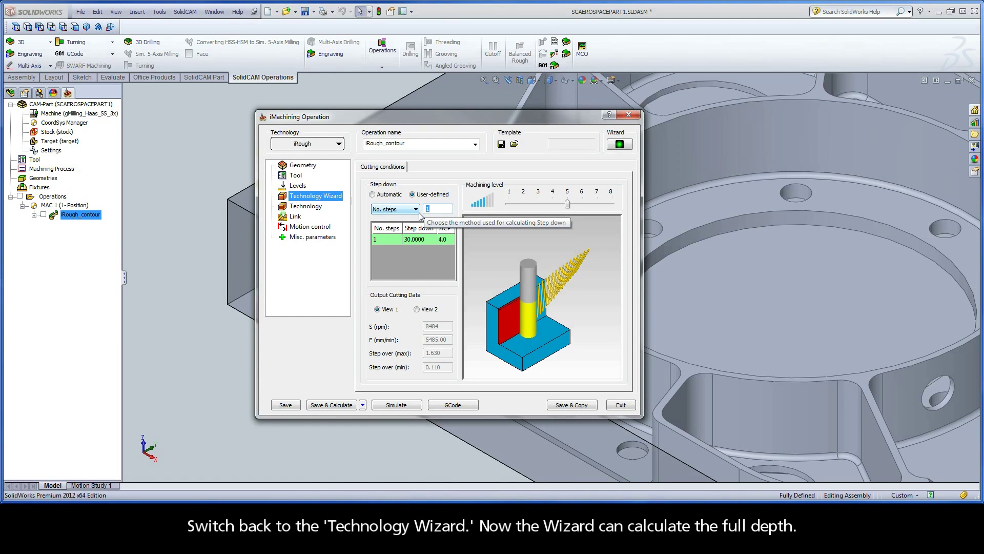
# Step: Set the end mill's cutting length back to 24 mm and return to the Technology Wizard settings
pyautogui.click(299, 177)
pyautogui.click(428, 304)
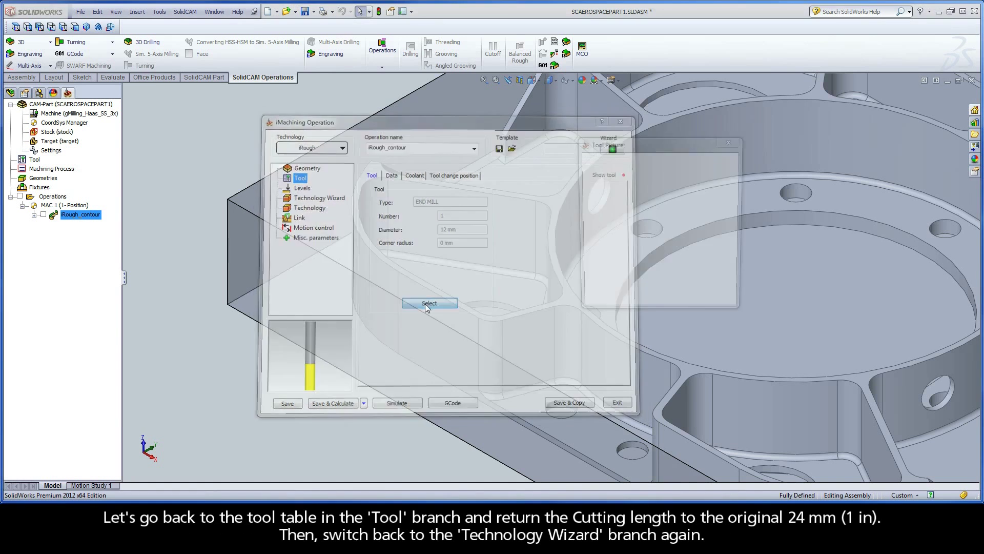
pyautogui.doubleClick(434, 356)
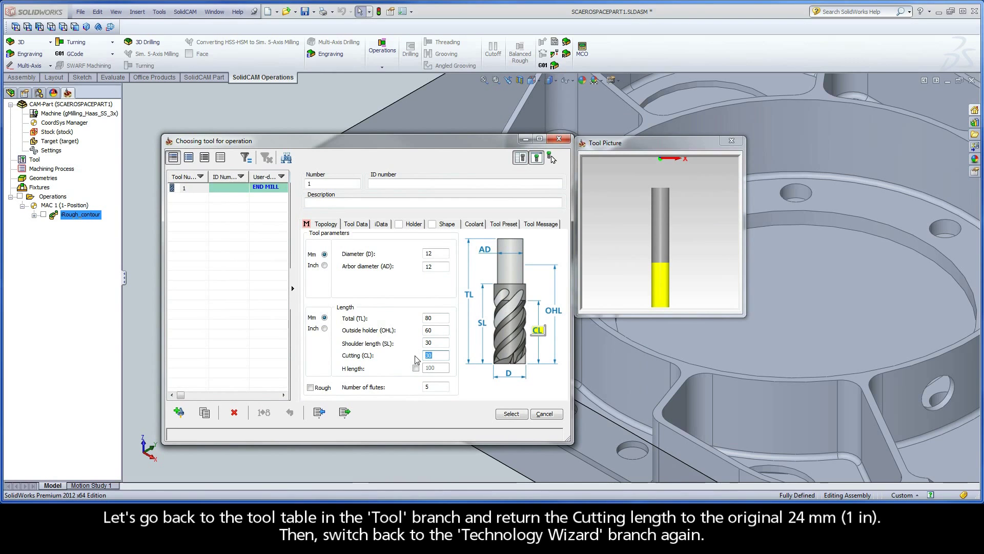
pyautogui.write('24')
pyautogui.click(511, 414)
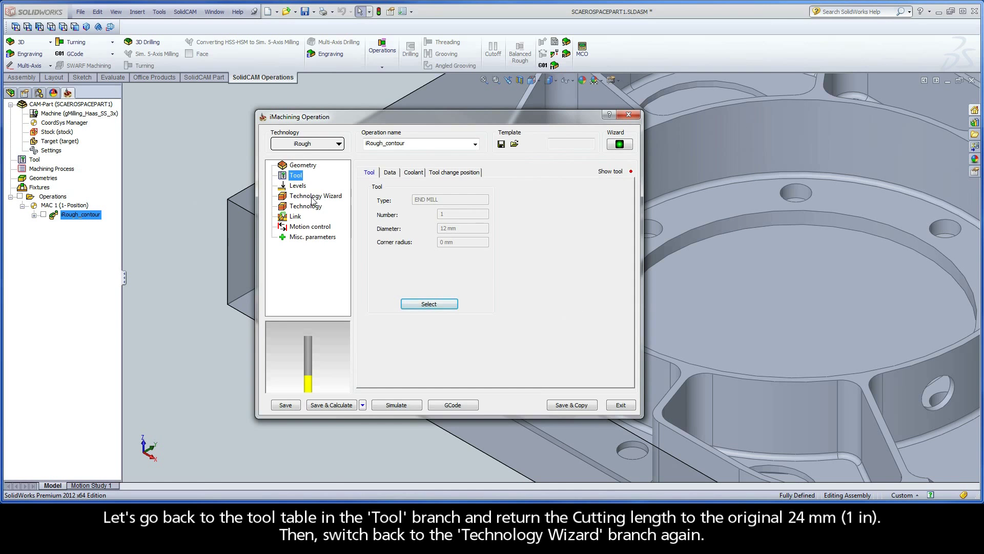
pyautogui.click(331, 199)
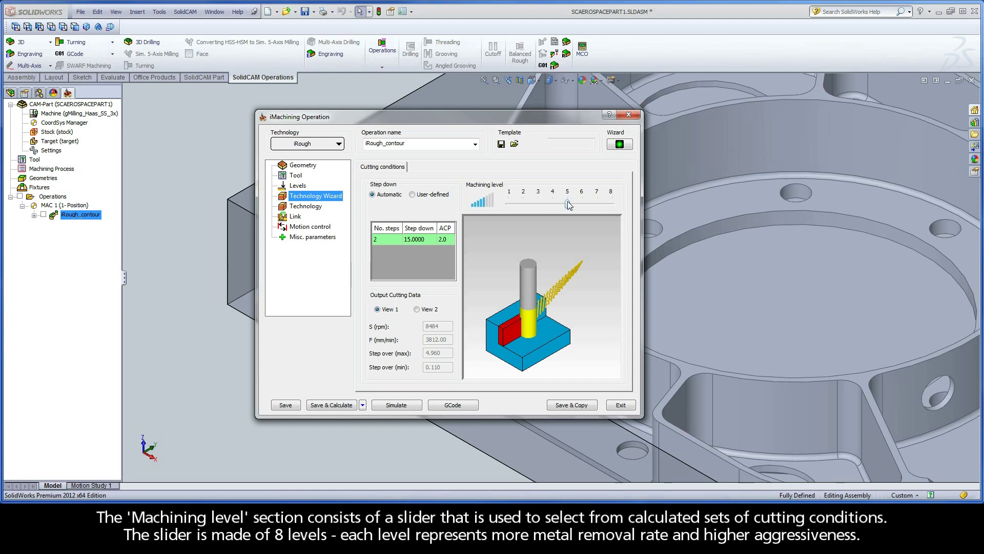
# Step: Examine the machining level and compare the output cutting data in View 1 and View 2
pyautogui.moveTo(563, 204)
pyautogui.mouseDown()
pyautogui.moveTo(509, 204)
pyautogui.moveTo(610, 204)
pyautogui.moveTo(567, 204)
pyautogui.mouseUp()
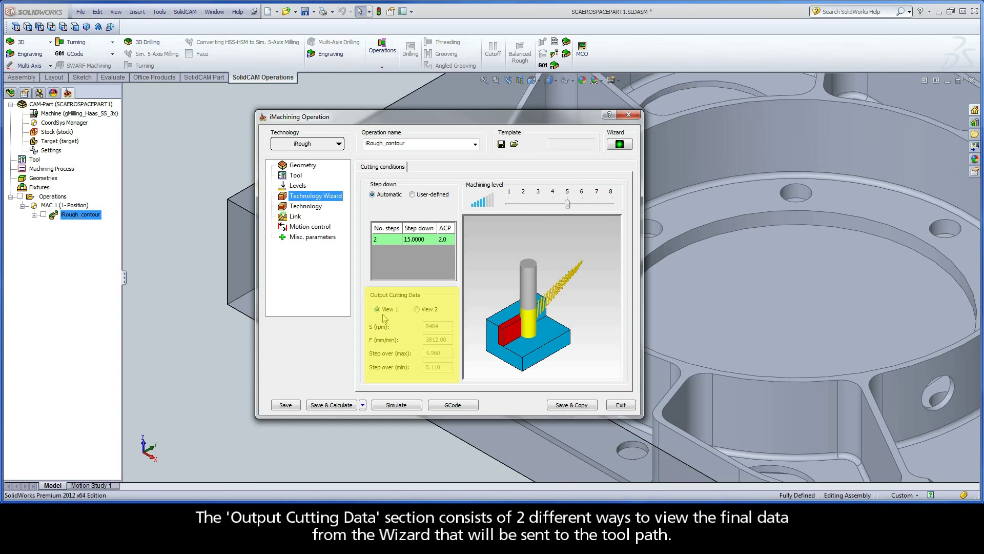
pyautogui.click(429, 311)
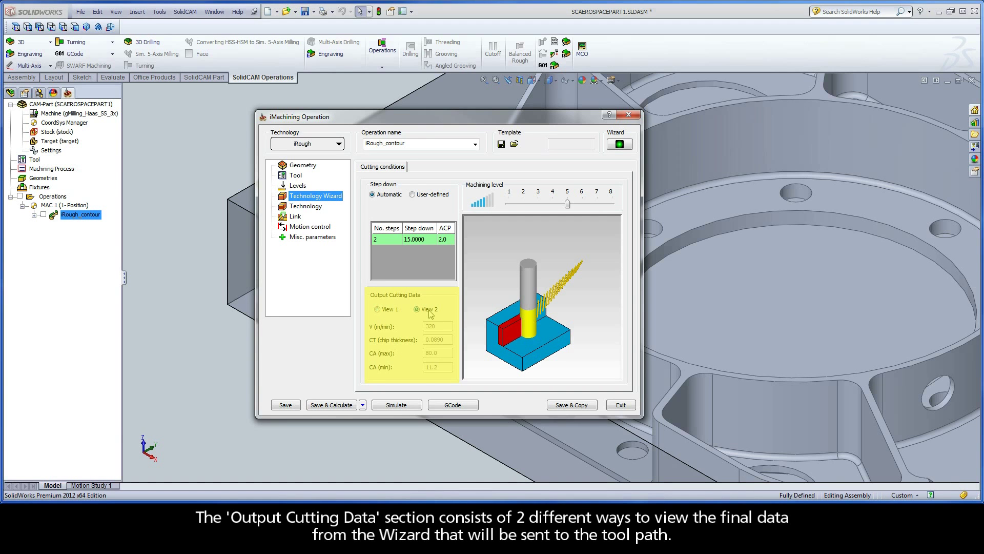
pyautogui.click(389, 310)
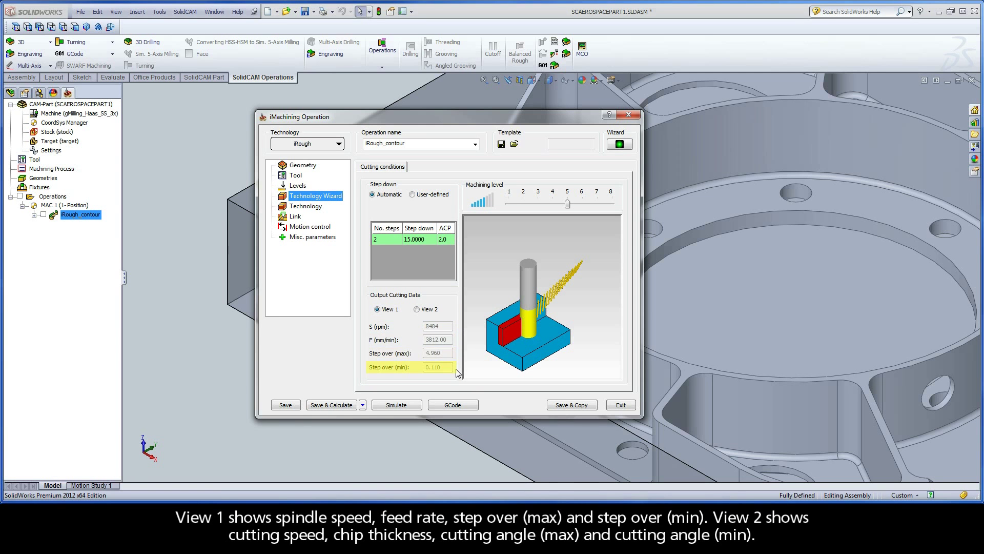
pyautogui.click(434, 310)
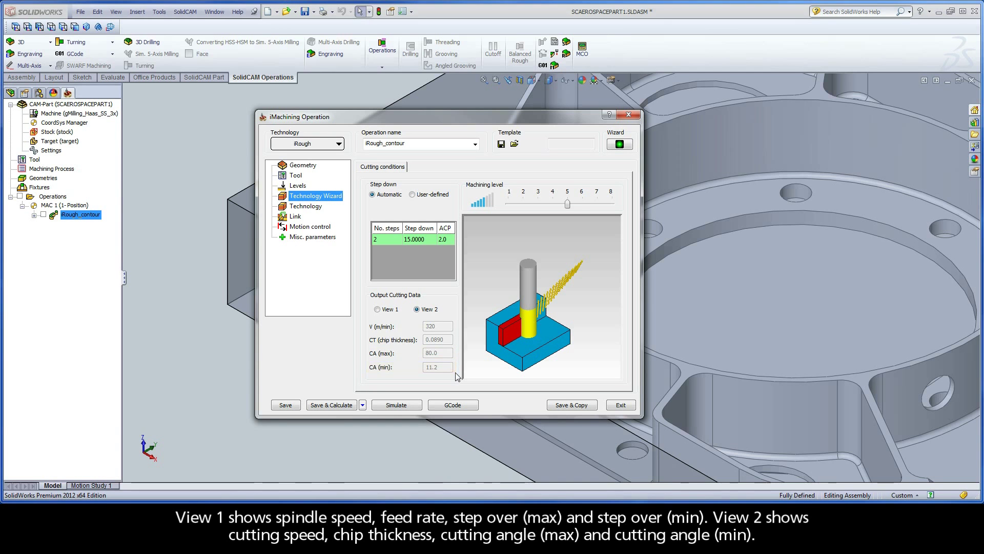
pyautogui.click(378, 309)
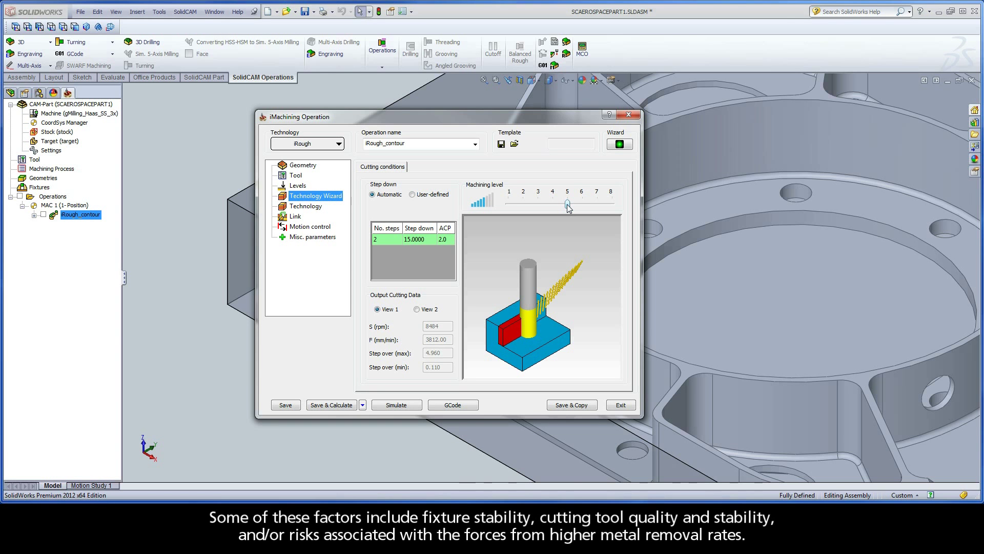
# Step: Compare the tool preview for automatic and user-defined step down, returning the step down to automatic
pyautogui.moveTo(567, 205)
pyautogui.mouseDown()
pyautogui.moveTo(509, 204)
pyautogui.moveTo(568, 205)
pyautogui.mouseUp()
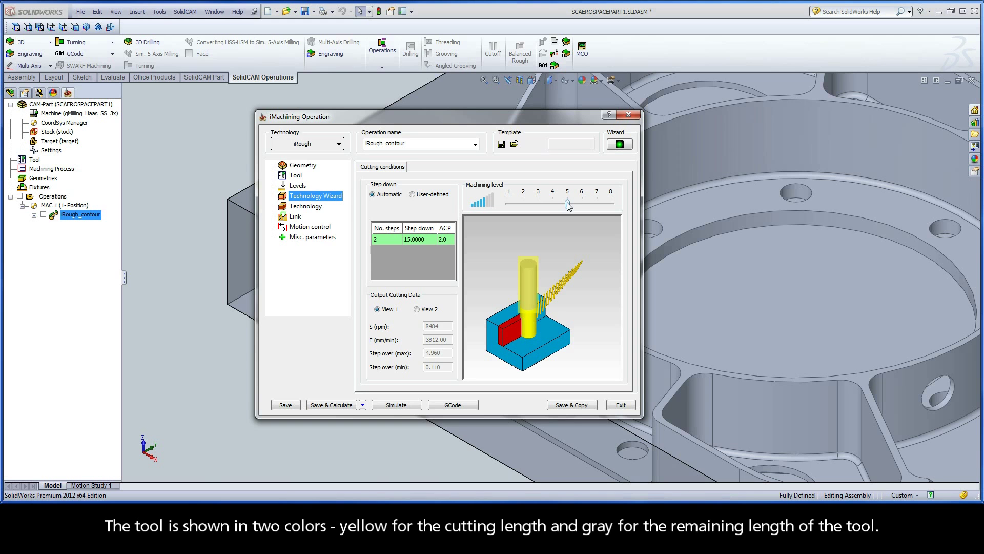
pyautogui.click(429, 195)
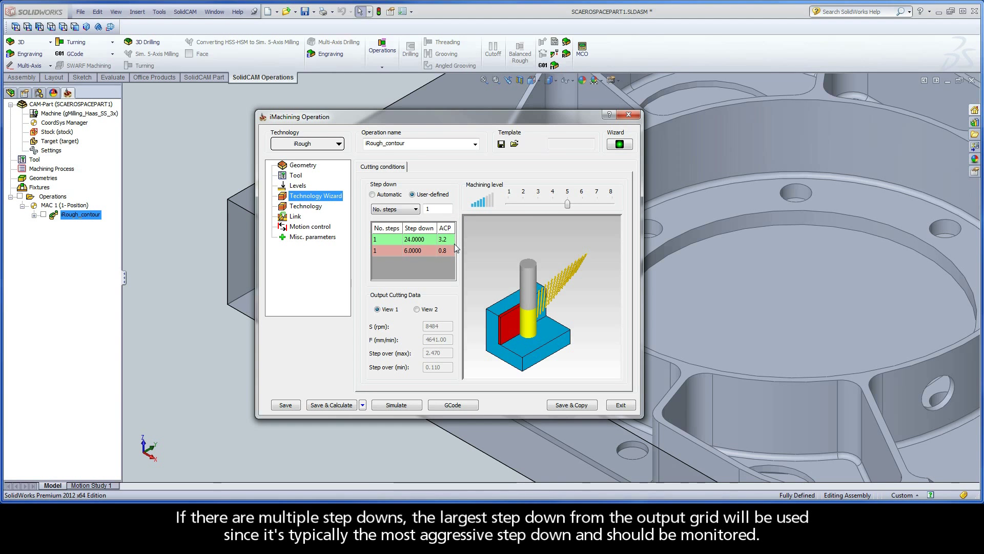
pyautogui.click(388, 196)
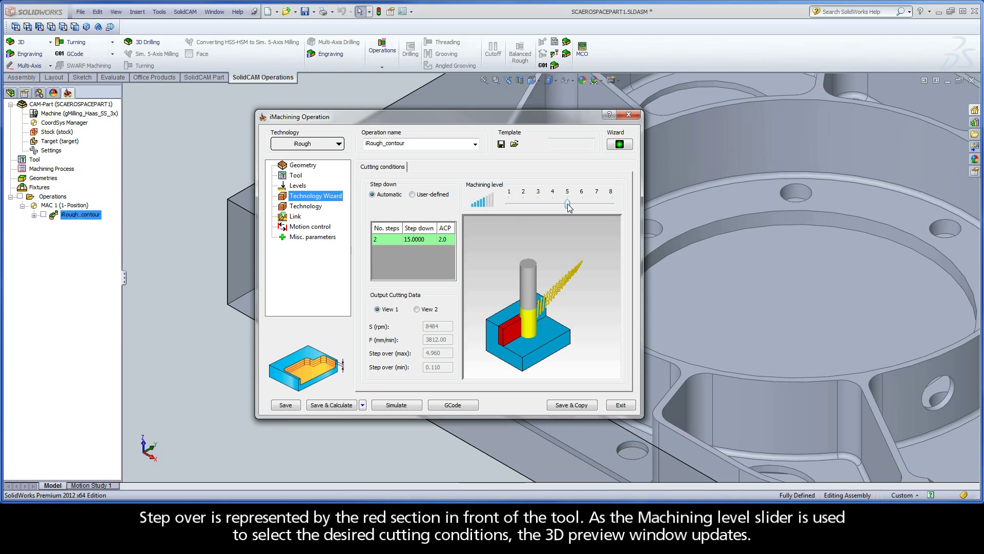
# Step: Lower the machining level to 1 and raise it back to 5 to examine the step over and chips in the 3D preview
pyautogui.moveTo(567, 205); pyautogui.dragTo(516, 204)
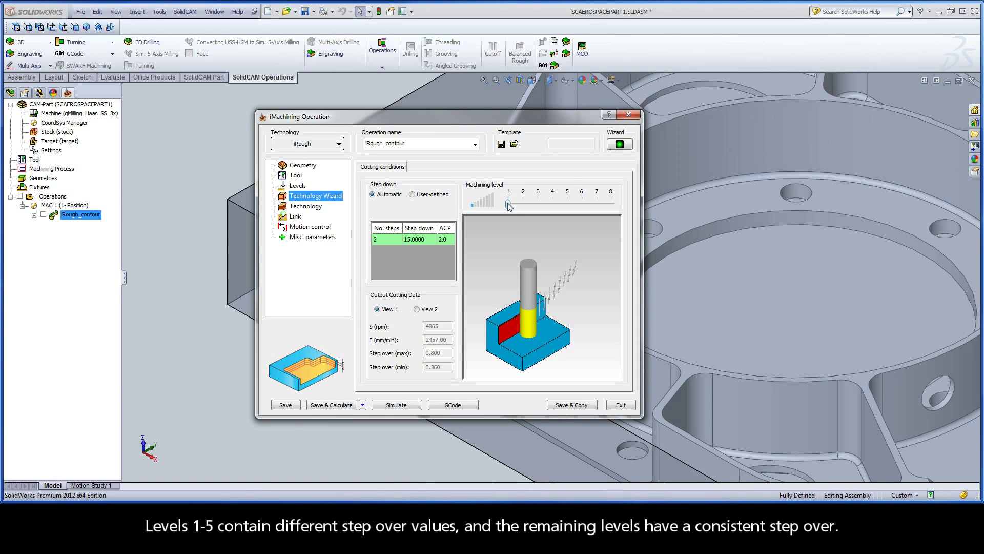
pyautogui.moveTo(512, 203); pyautogui.dragTo(566, 204)
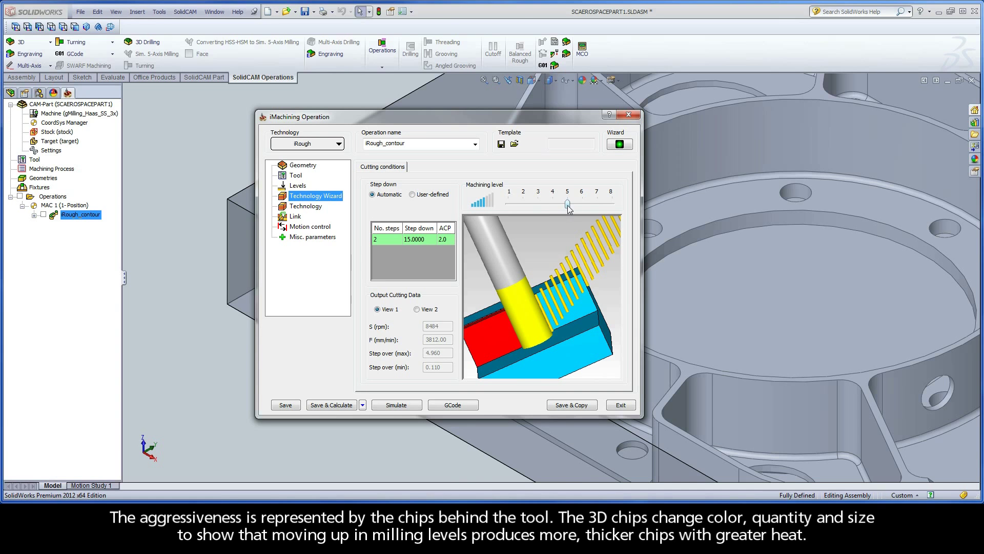
pyautogui.moveTo(560, 205)
pyautogui.mouseDown()
pyautogui.moveTo(505, 202)
pyautogui.moveTo(613, 204)
pyautogui.moveTo(569, 205)
pyautogui.mouseUp()
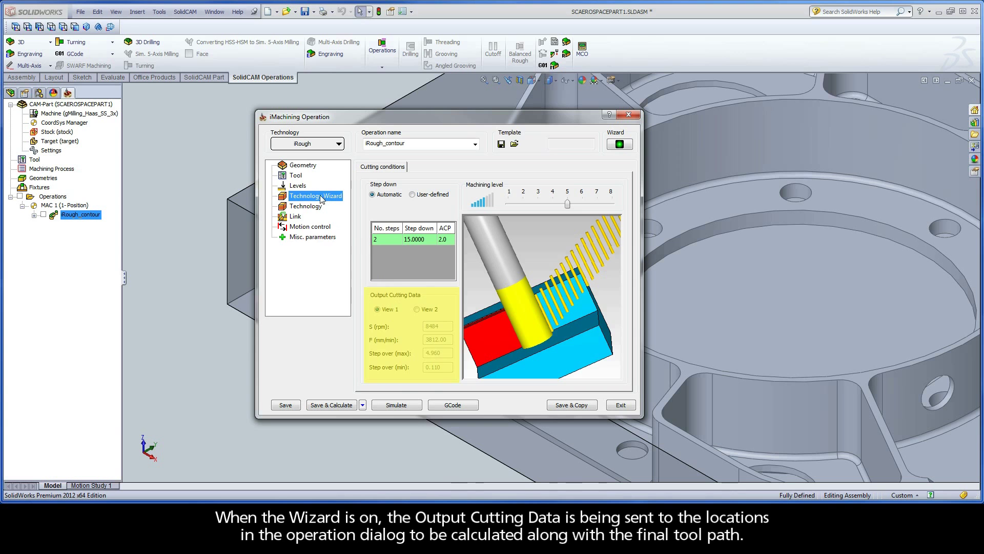
# Step: Examine the tool's feed and spin data and the step down and cutting angles in the technology parameters
pyautogui.click(296, 177)
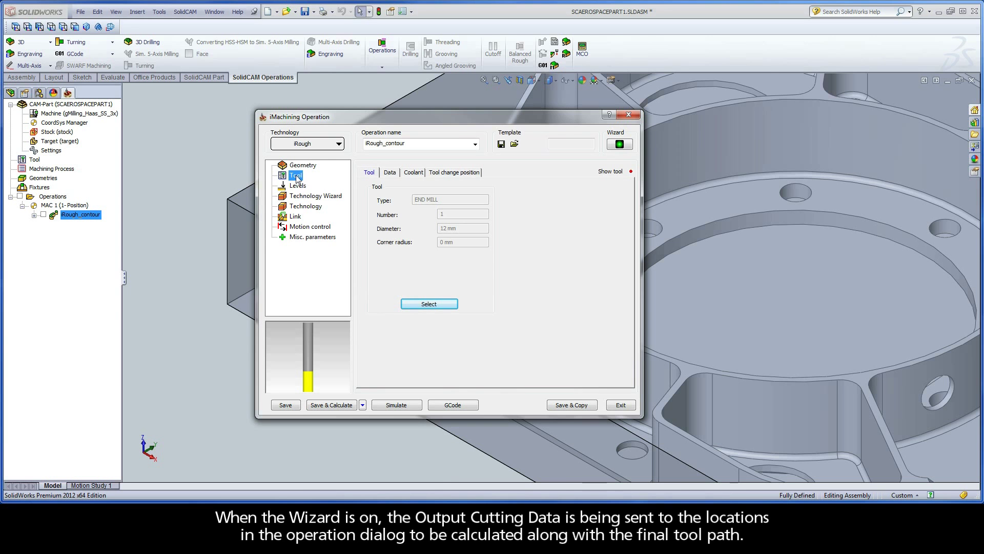
pyautogui.click(390, 172)
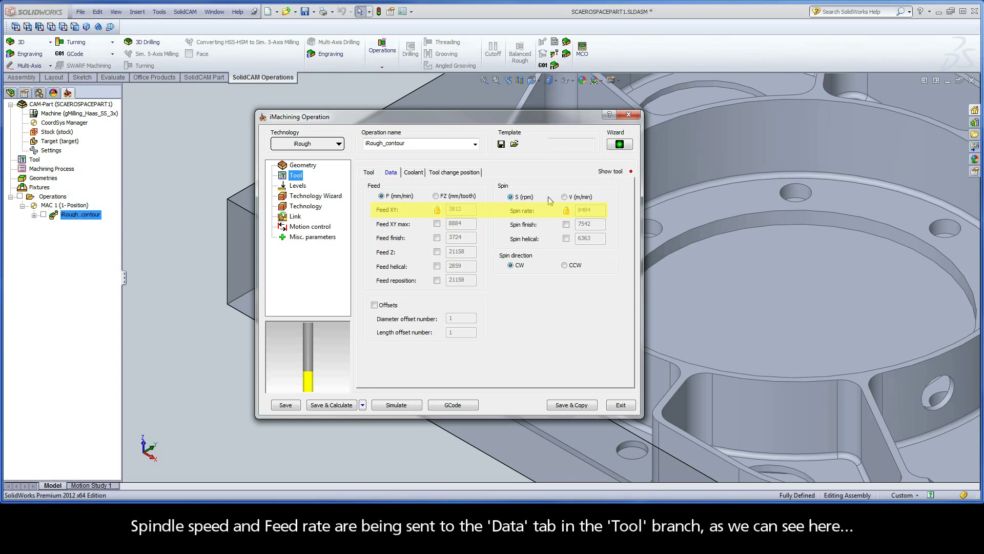
pyautogui.click(305, 207)
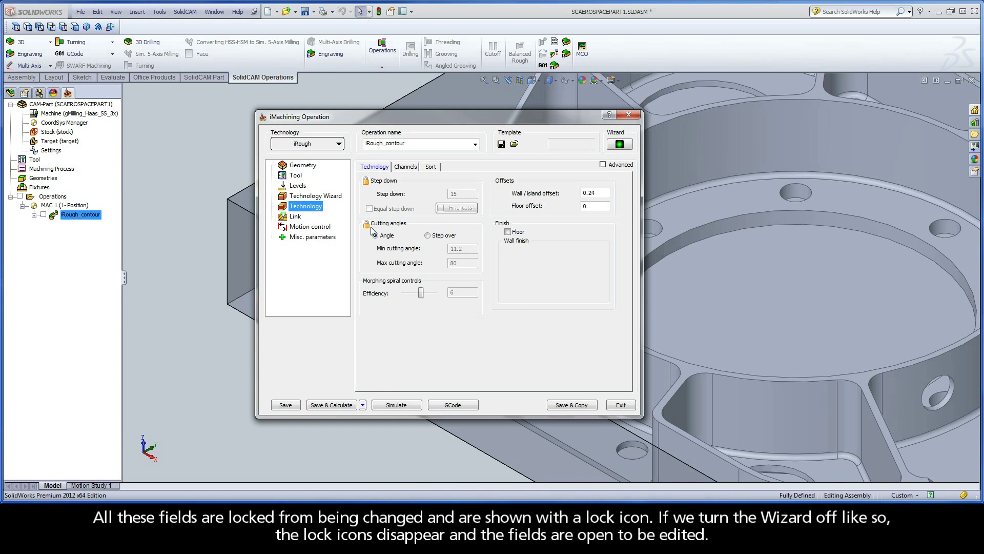
# Step: Turn the Wizard off for the iRough_contour operation and set the machining level to 3
pyautogui.click(619, 145)
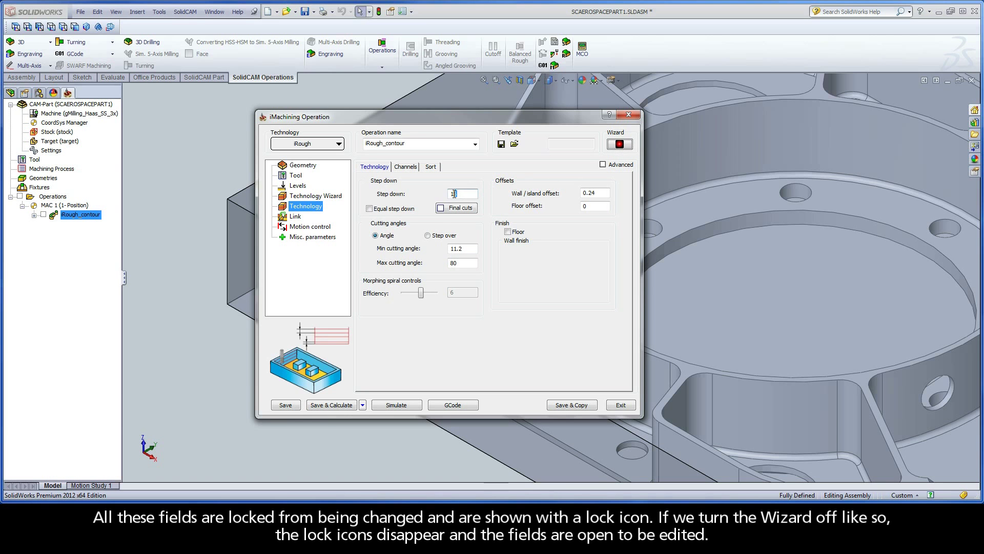
pyautogui.moveTo(464, 249); pyautogui.dragTo(443, 265)
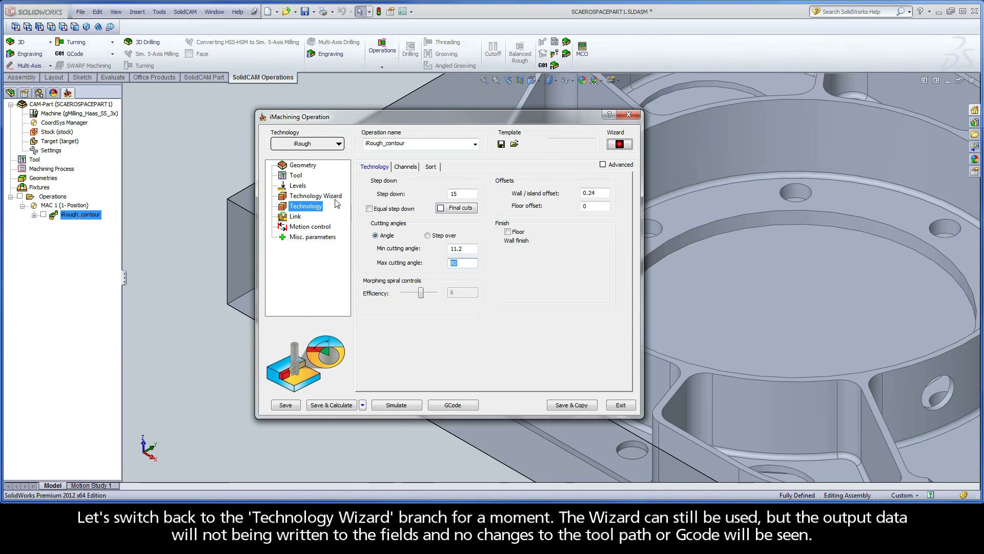
pyautogui.click(322, 199)
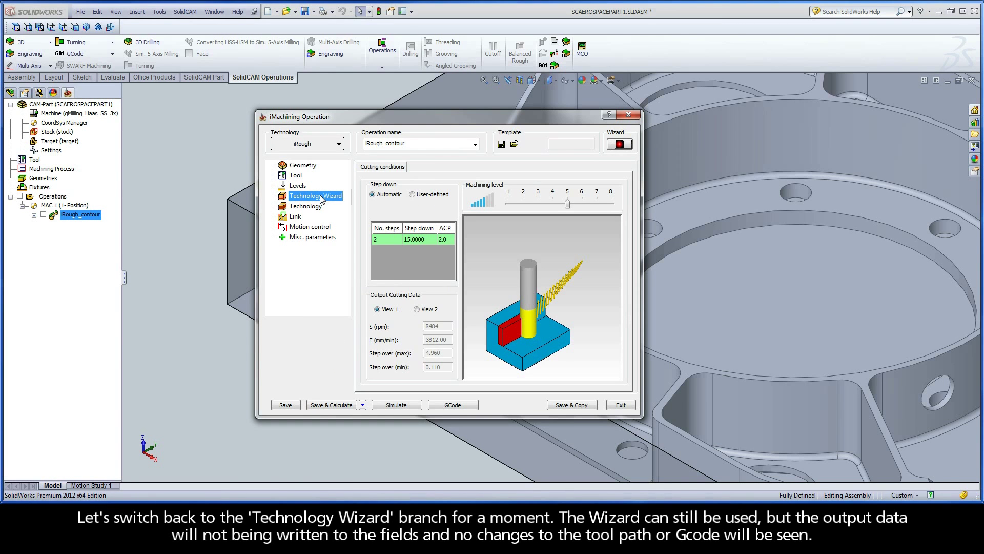
pyautogui.moveTo(567, 207)
pyautogui.mouseDown()
pyautogui.moveTo(509, 207)
pyautogui.moveTo(567, 205)
pyautogui.mouseUp()
pyautogui.moveTo(567, 205); pyautogui.dragTo(539, 204)
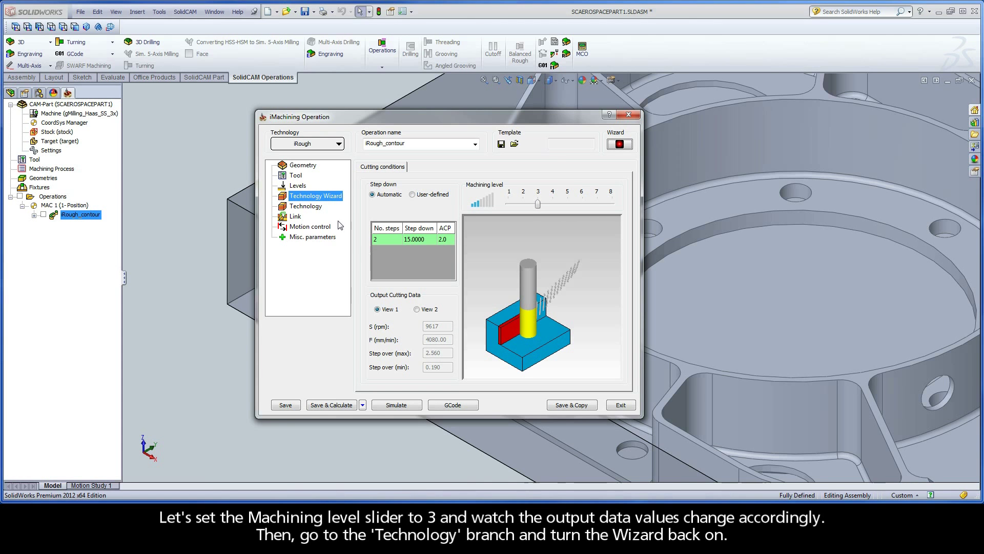
# Step: Turn the Wizard back on while showing the technology parameters, and return to the Technology Wizard's cutting conditions
pyautogui.click(311, 207)
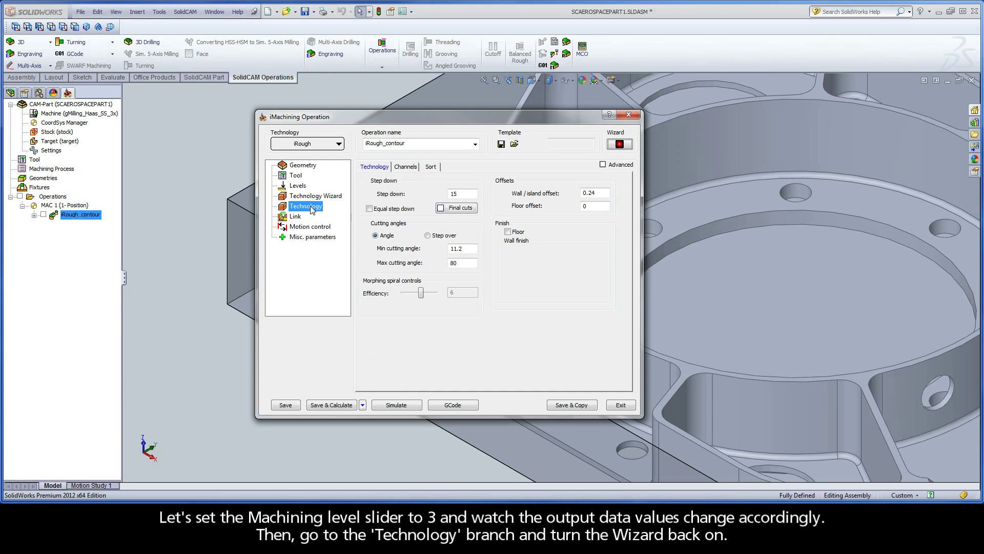
pyautogui.click(618, 146)
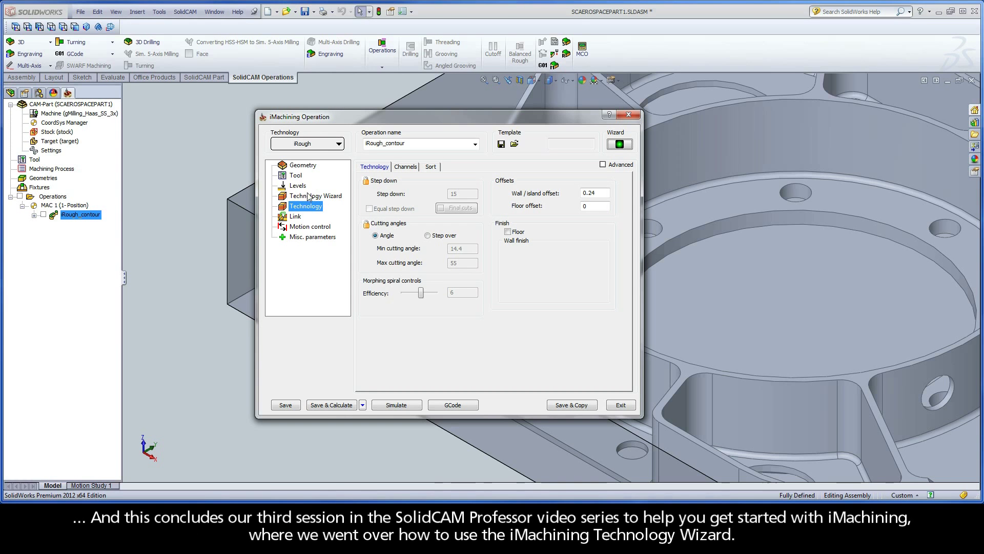
pyautogui.click(332, 196)
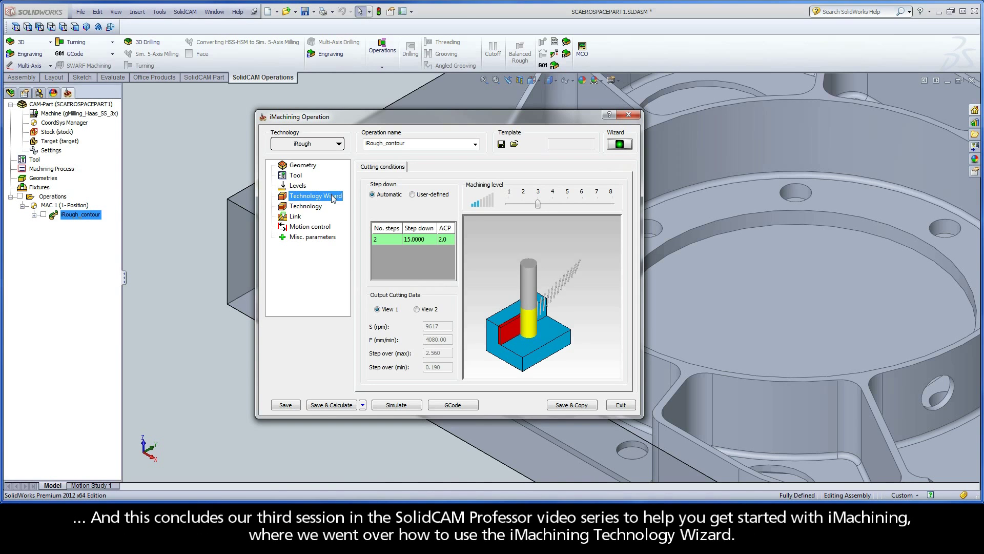